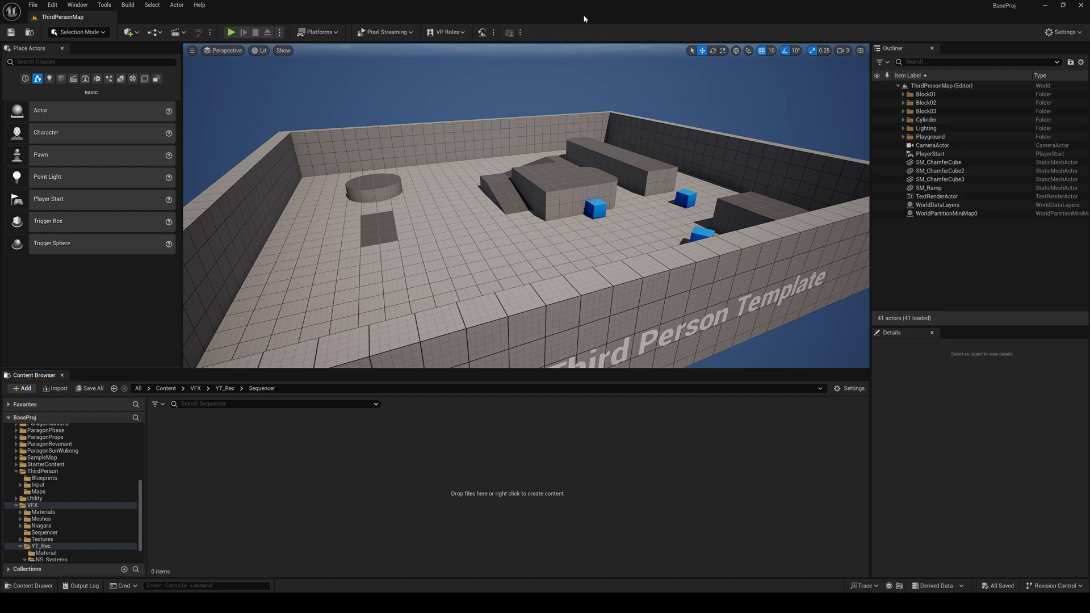
Create a Level Sequence named SEQ_FX in the Sequencer folder and open it
right_click(236, 448)
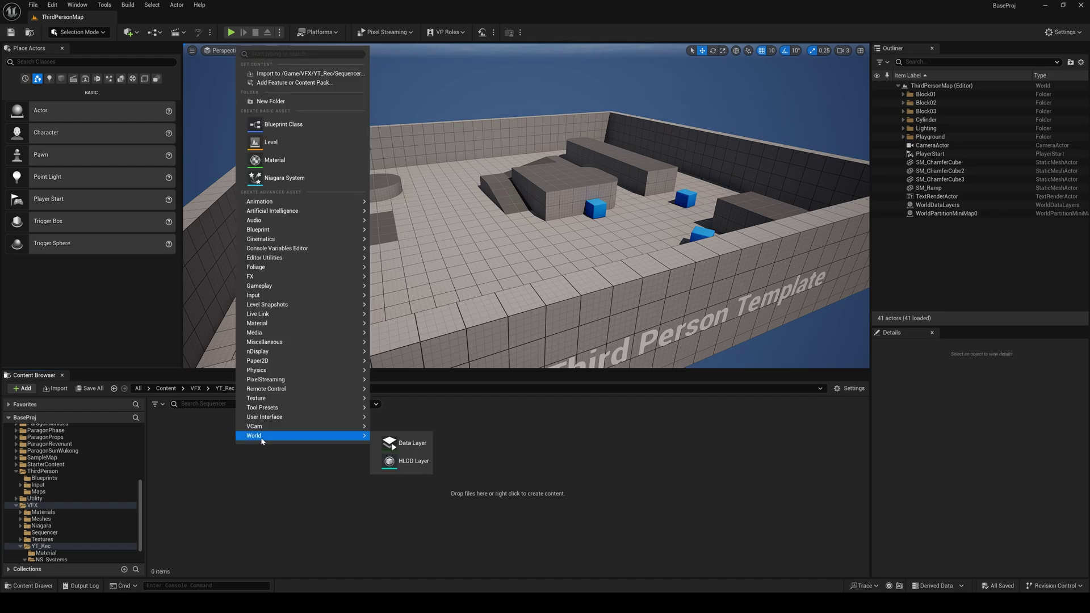
mouse_move(245, 257)
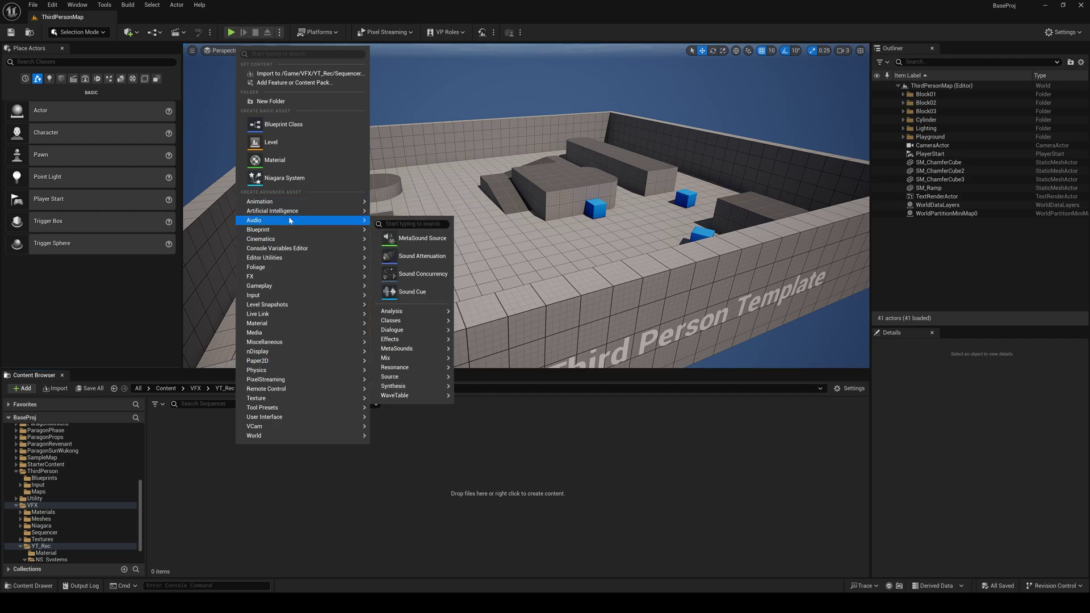
mouse_move(281, 257)
mouse_move(267, 240)
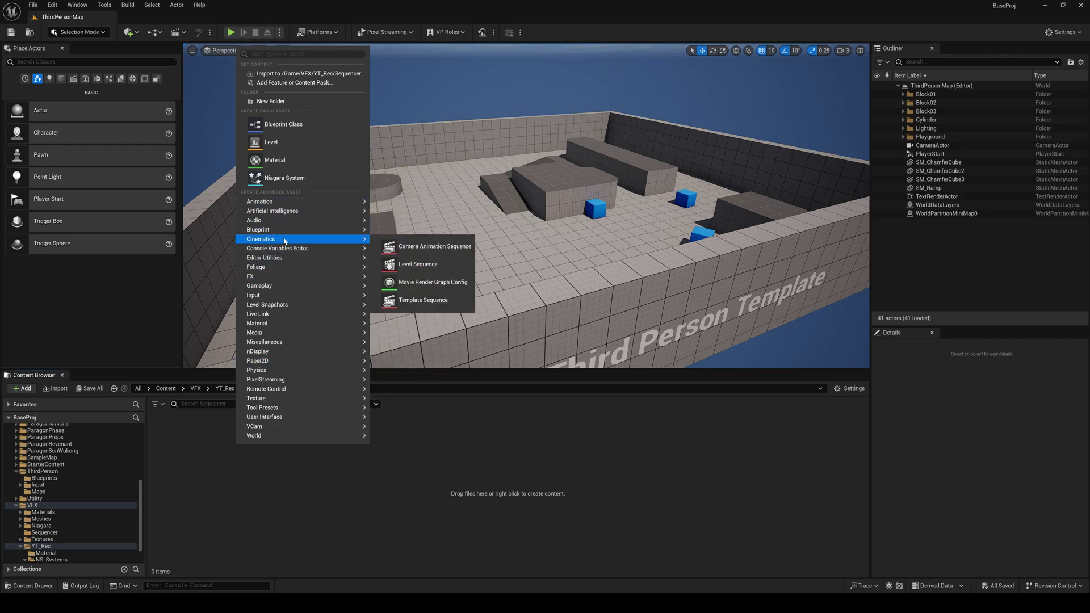
click(426, 264)
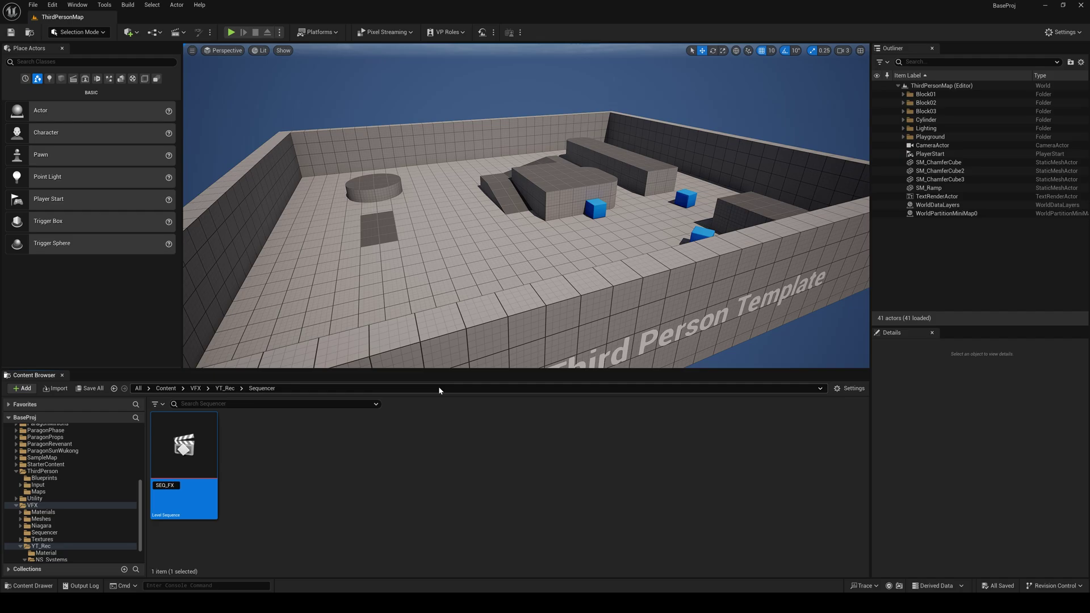
text(SEQ_FX)
key(Return)
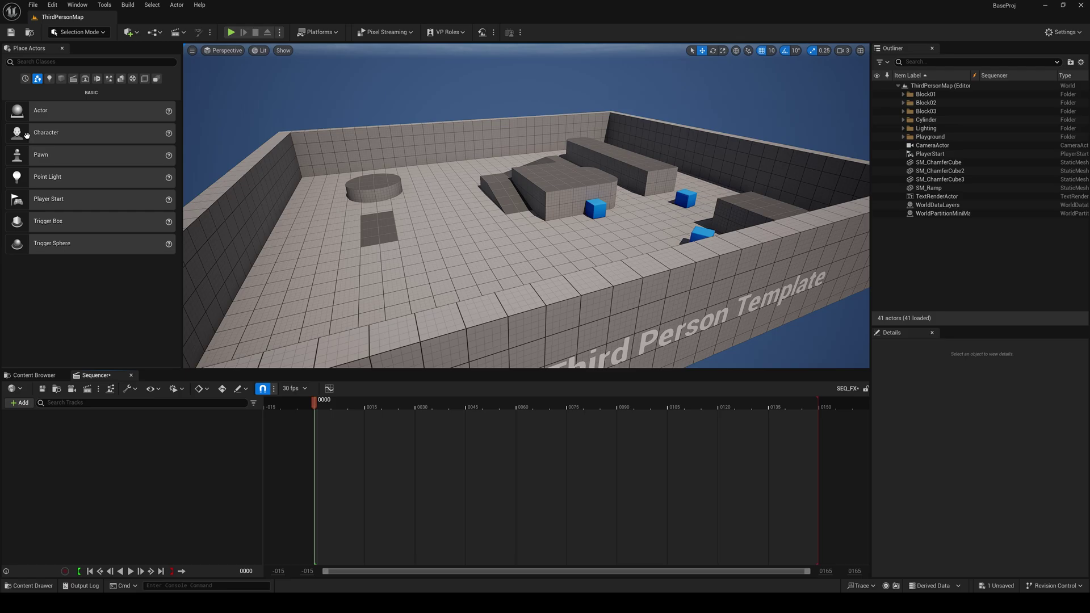
Set the SEQ_FX display rate to 60 fps and save the sequence
click(301, 389)
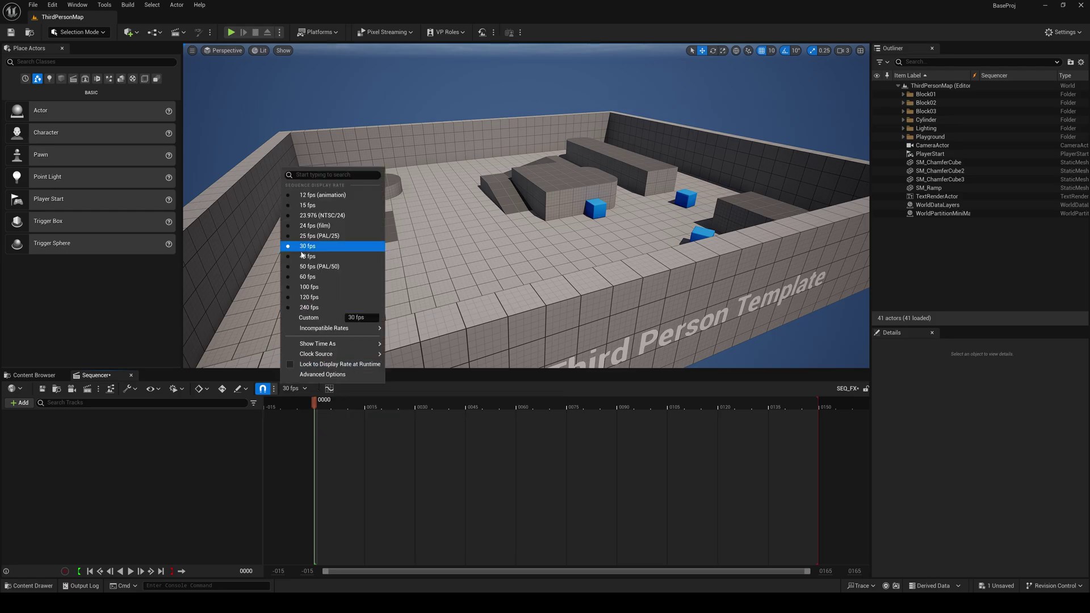
click(316, 276)
key(ctrl+s)
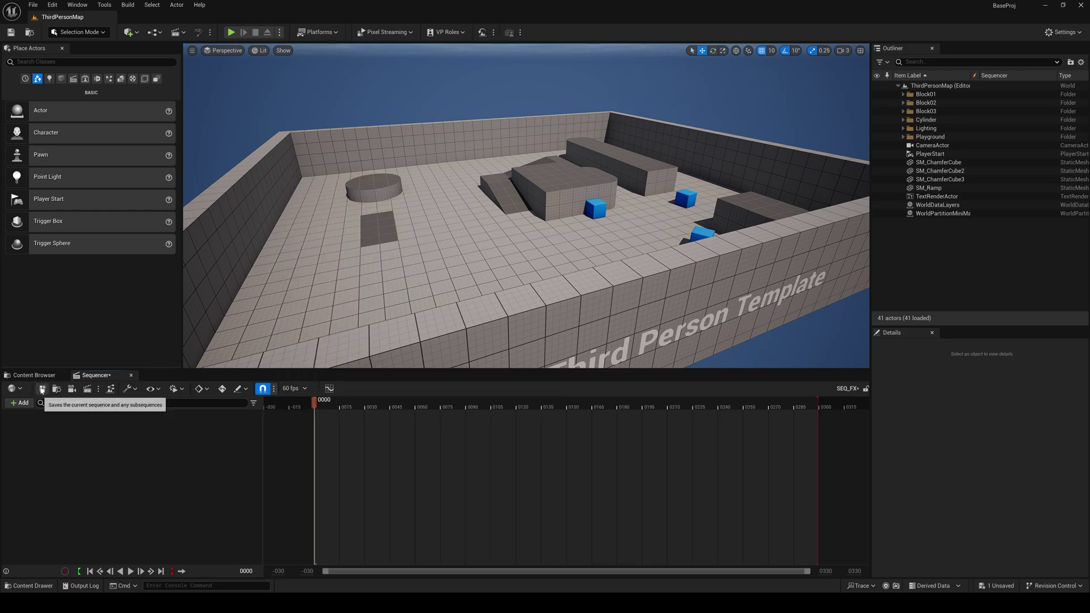
Create a Niagara System in the Sequencer folder based on the Fountain emitter
click(38, 375)
right_click(294, 458)
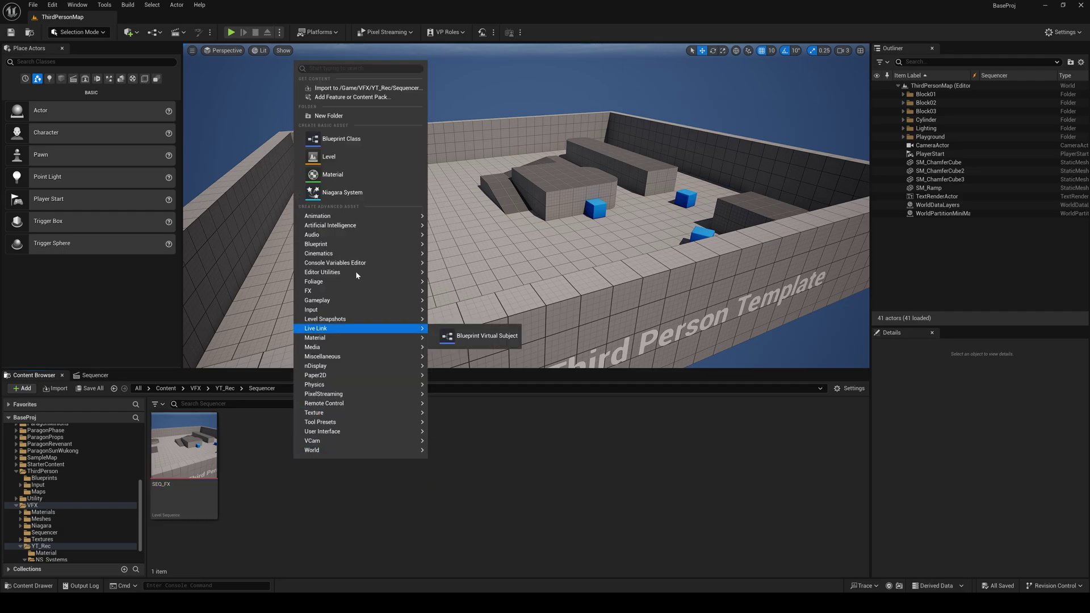
click(315, 193)
scroll(419, 312, down, 1)
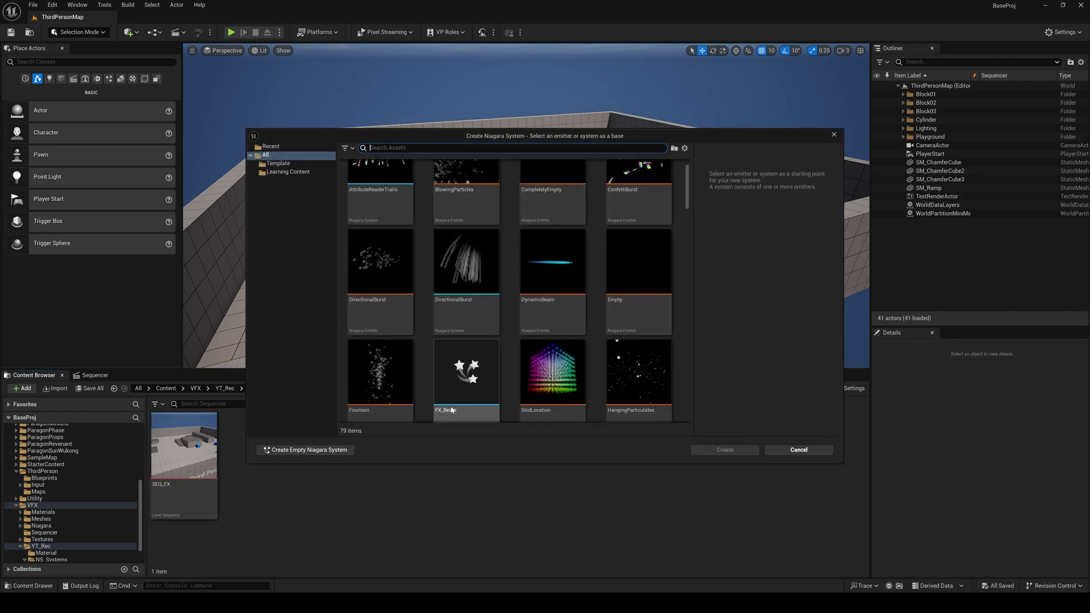
click(392, 374)
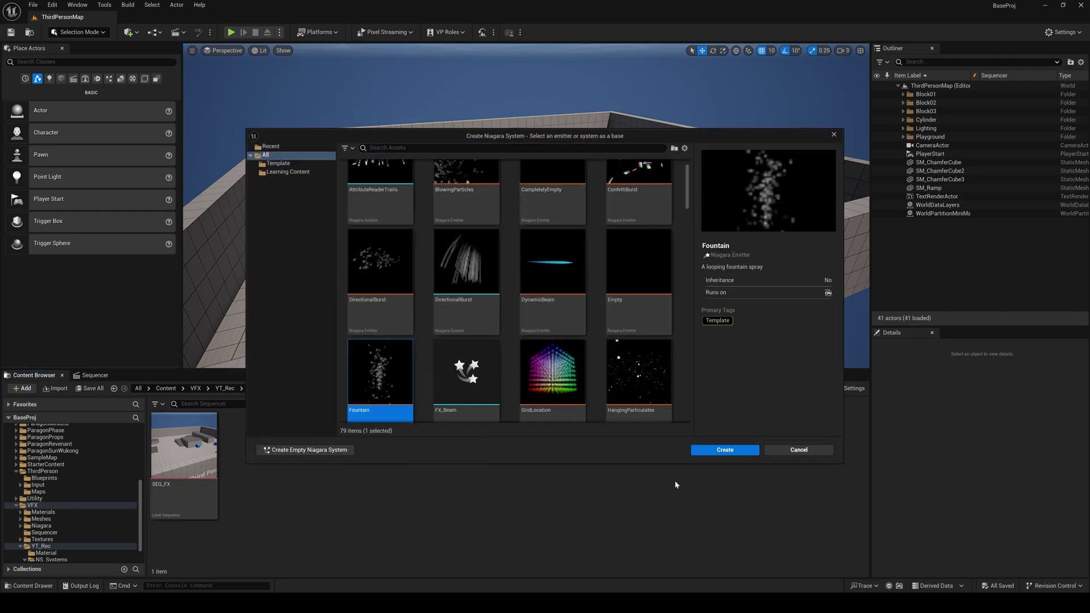
click(717, 452)
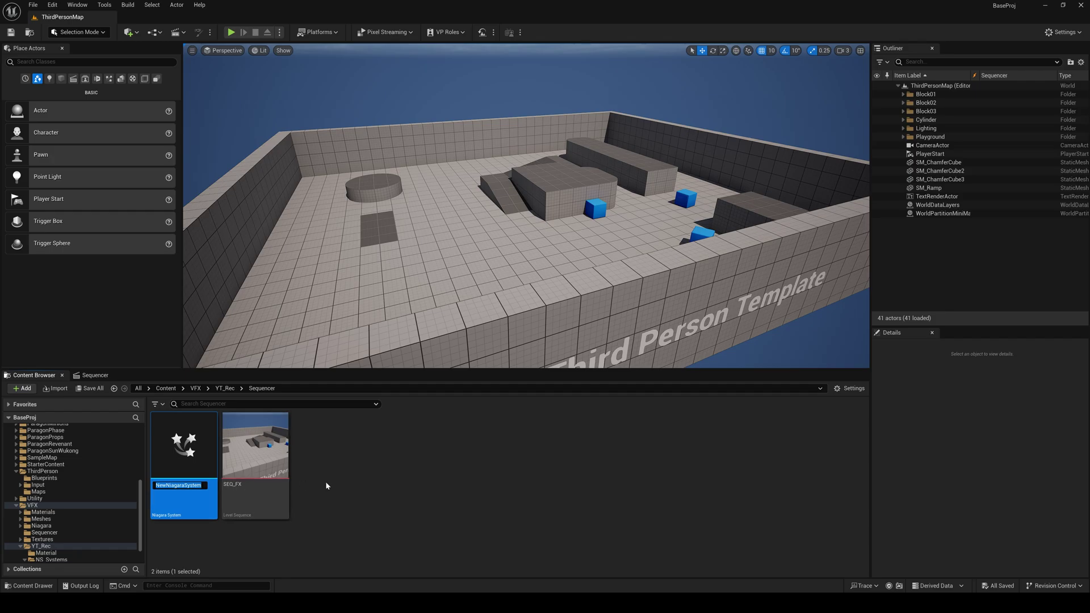
Name the new Niagara System NS_Fountain and save all assets
text(FX)
key(ctrl+a)
key(BackSpace)
text(NS_Fountain)
key(Return)
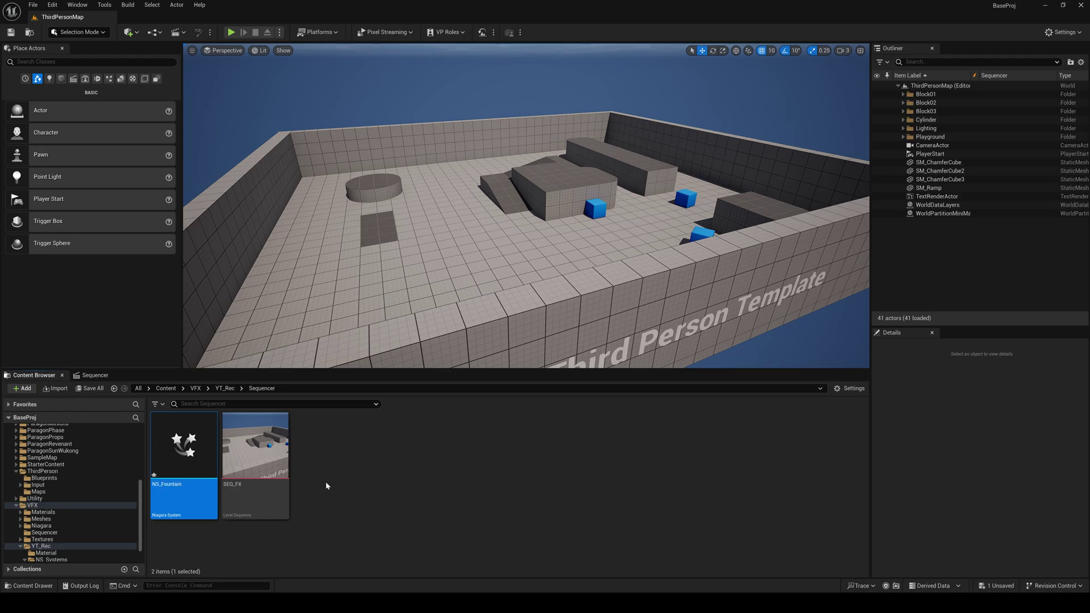
click(91, 388)
Open the SEQ_FX sequence and add the NS_Fountain asset directly to it as a spawned track
mouse_move(441, 210)
right_down()
mouse_move(454, 238)
mouse_move(443, 193)
mouse_move(426, 198)
right_up()
key(w)
right_drag(547, 197, 517, 223)
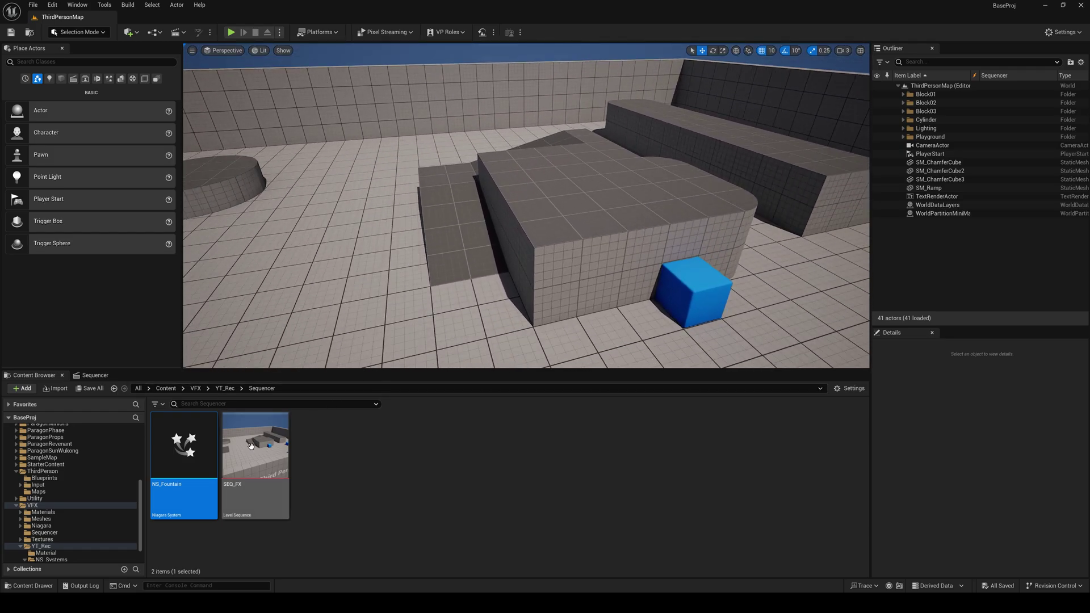
double_click(258, 472)
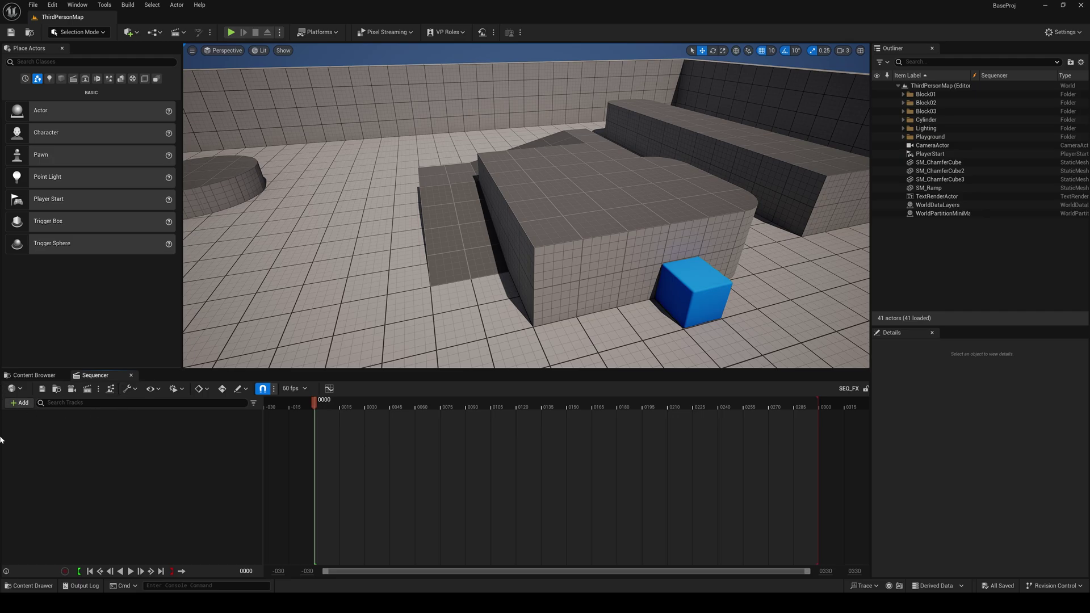
click(34, 376)
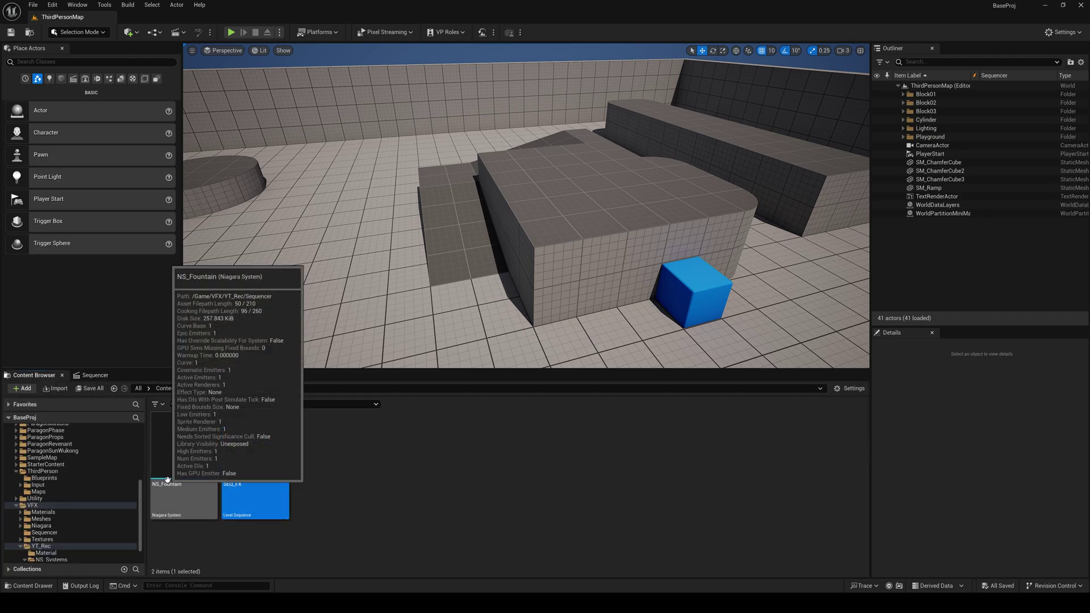
drag(168, 479, 120, 465)
Move the spawned NS Fountain actor into the walled arena, to location 1730, 1750, 280
right_drag(526, 206, 543, 274)
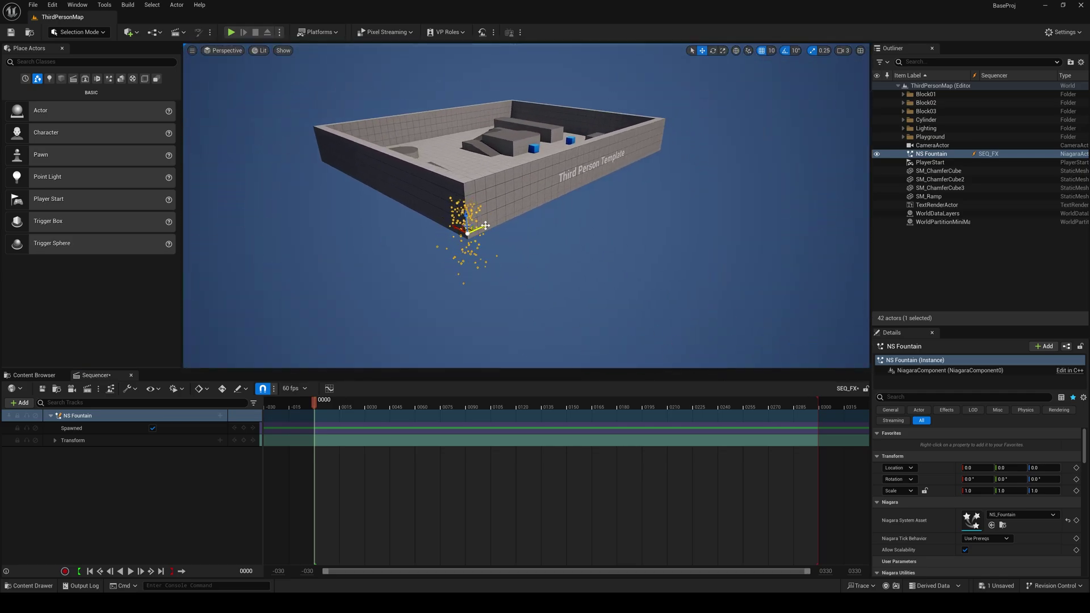
drag(479, 226, 445, 137)
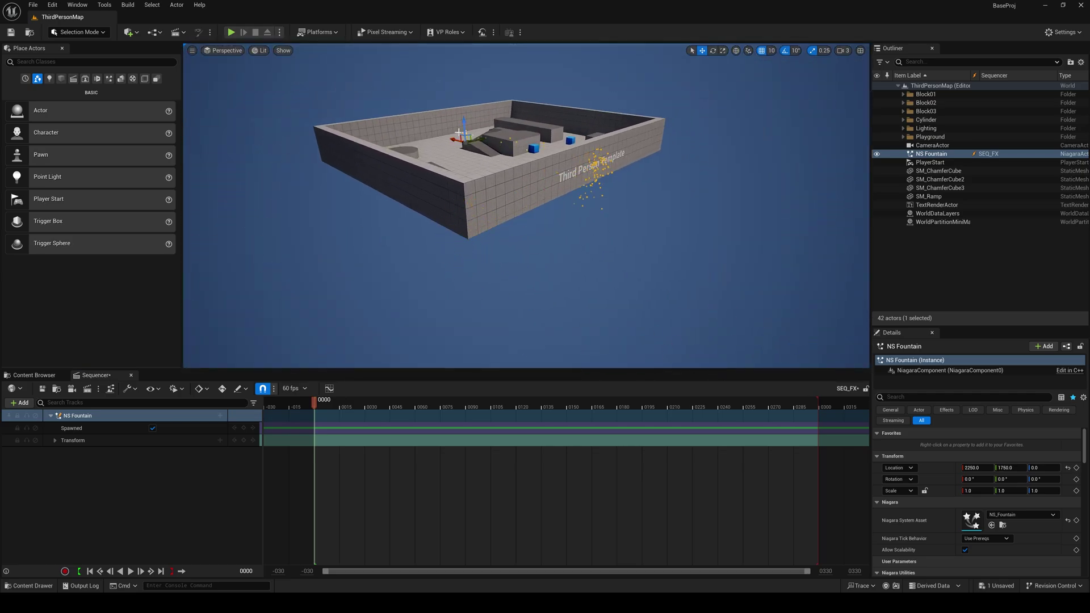
scroll(457, 125, up, 2)
mouse_move(458, 125)
right_down()
mouse_move(437, 112)
mouse_move(443, 128)
mouse_move(431, 74)
mouse_move(483, 82)
mouse_move(458, 83)
mouse_move(457, 57)
mouse_move(460, 148)
mouse_move(454, 133)
right_up()
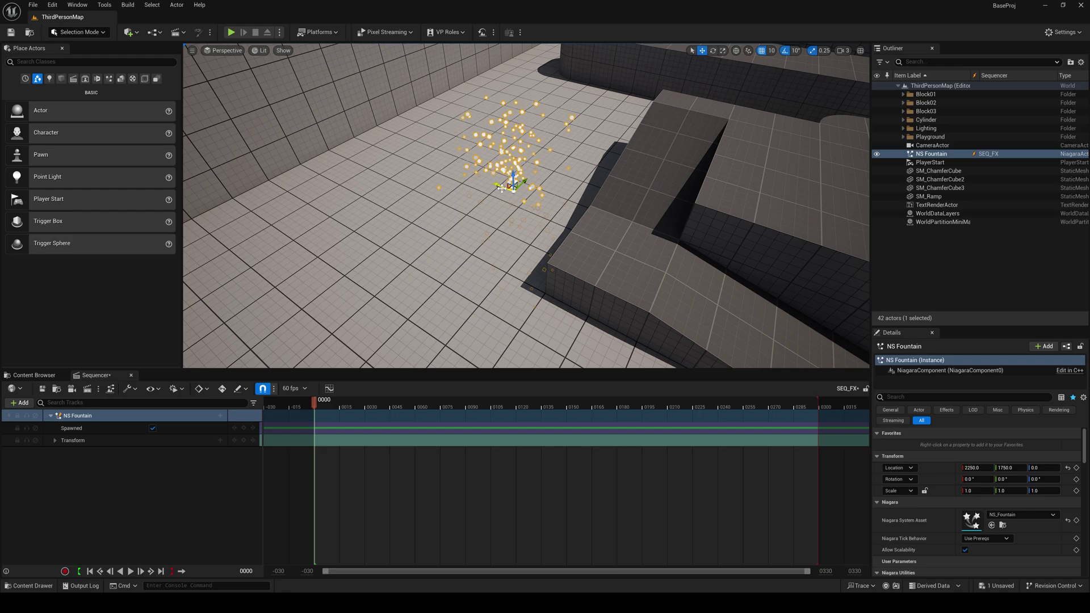
drag(497, 185, 764, 156)
right_drag(696, 198, 681, 142)
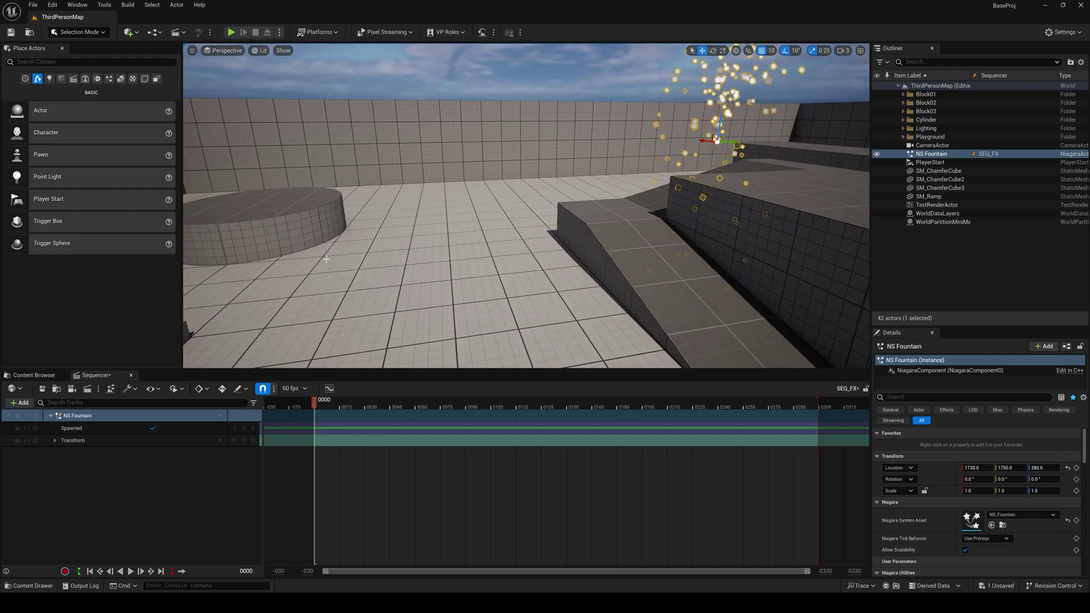
Save SEQ_FX, close the sequence, and reopen it to check that the fountain exists only while it is open
click(42, 388)
click(131, 376)
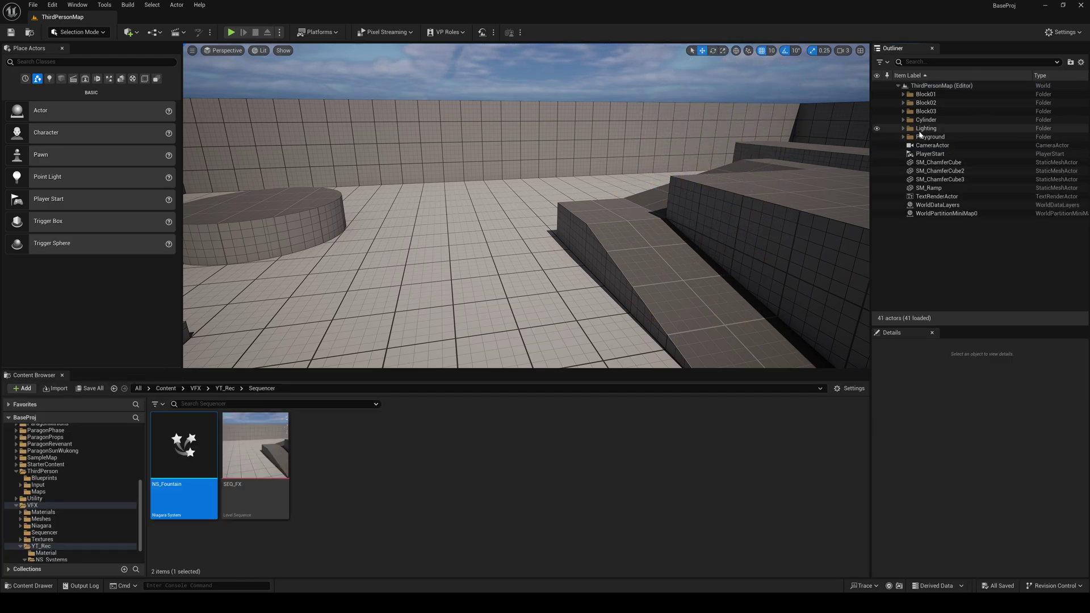
double_click(258, 483)
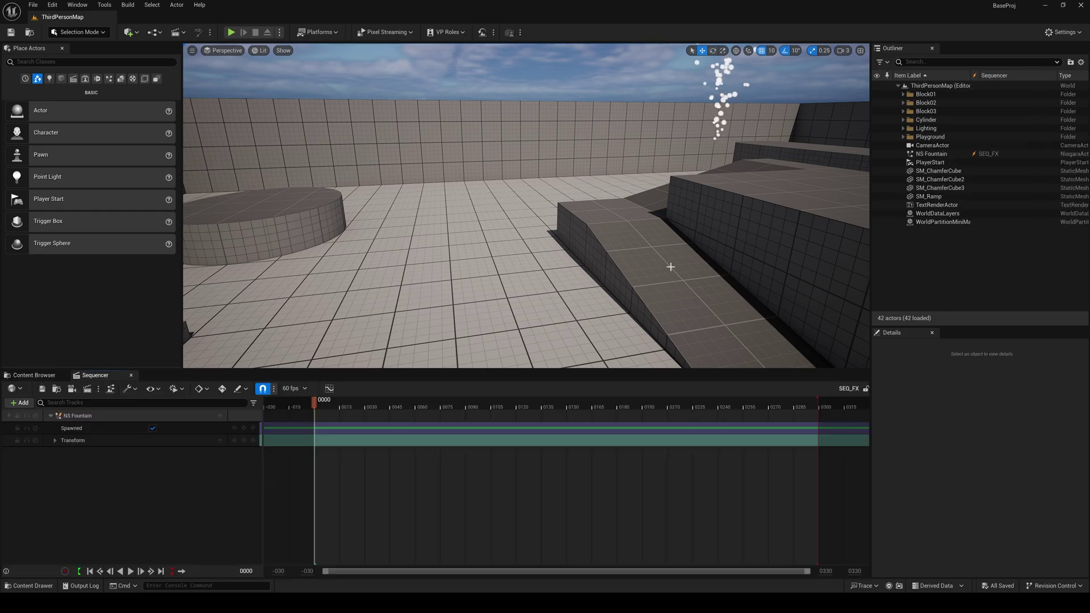
Select the spawned fountain in the level and lower it to a Z location of 230
mouse_move(669, 263)
right_down()
mouse_move(568, 267)
mouse_move(682, 255)
mouse_move(666, 266)
right_up()
key(w)
key(s)
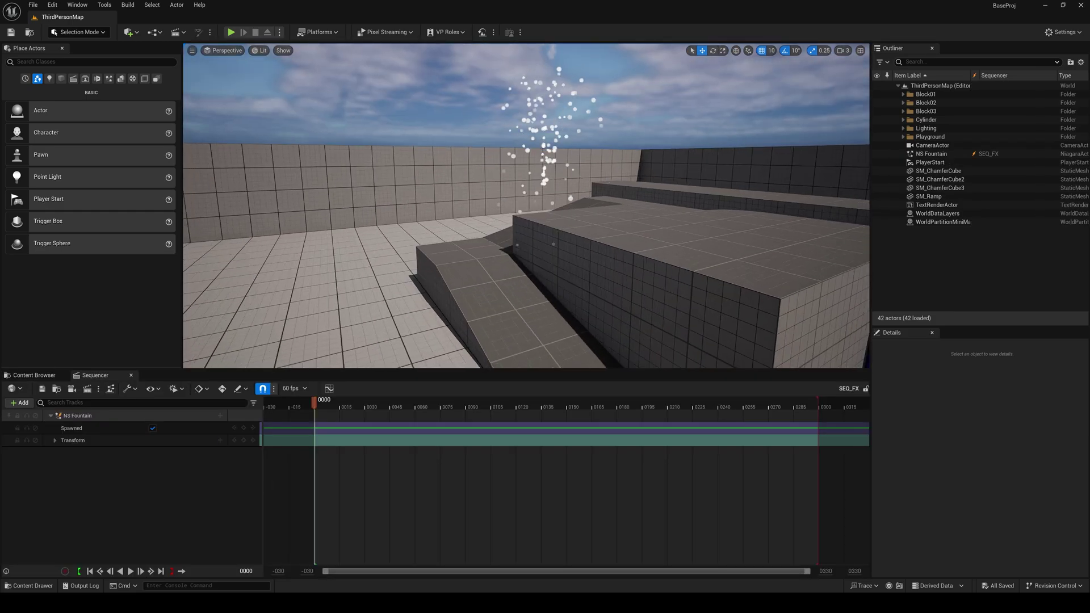
click(534, 169)
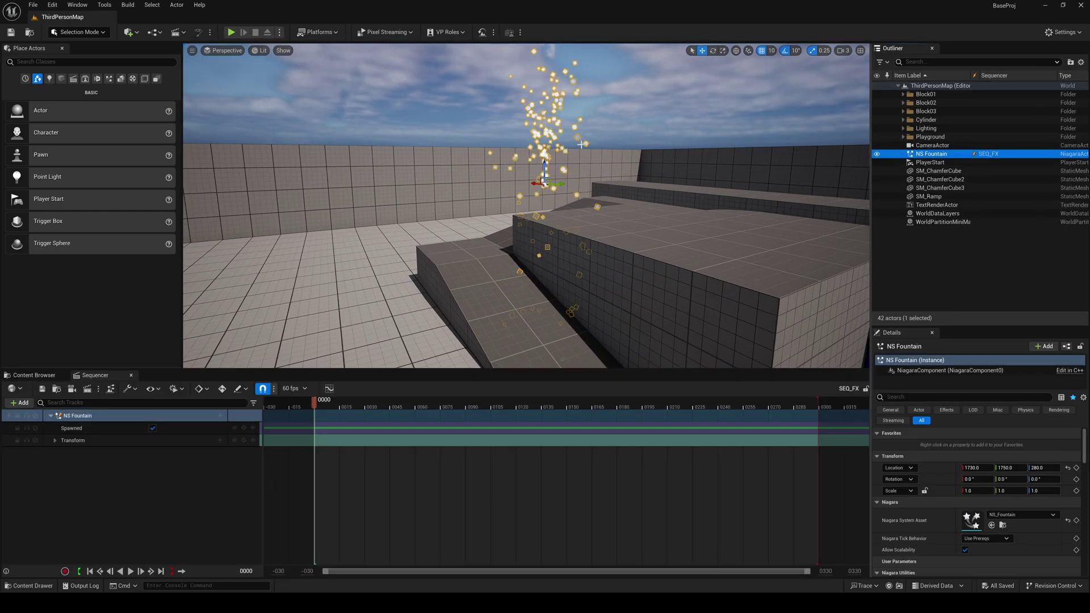
drag(544, 180, 540, 215)
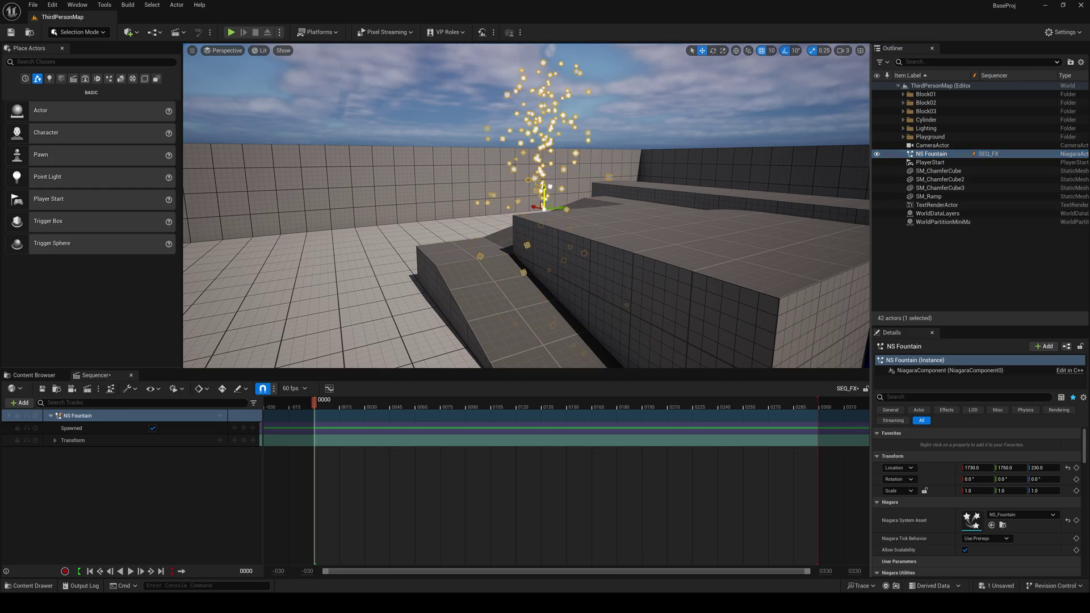
Delete the spawned NS Fountain track from SEQ_FX and save the sequence
click(42, 483)
click(95, 415)
key(Delete)
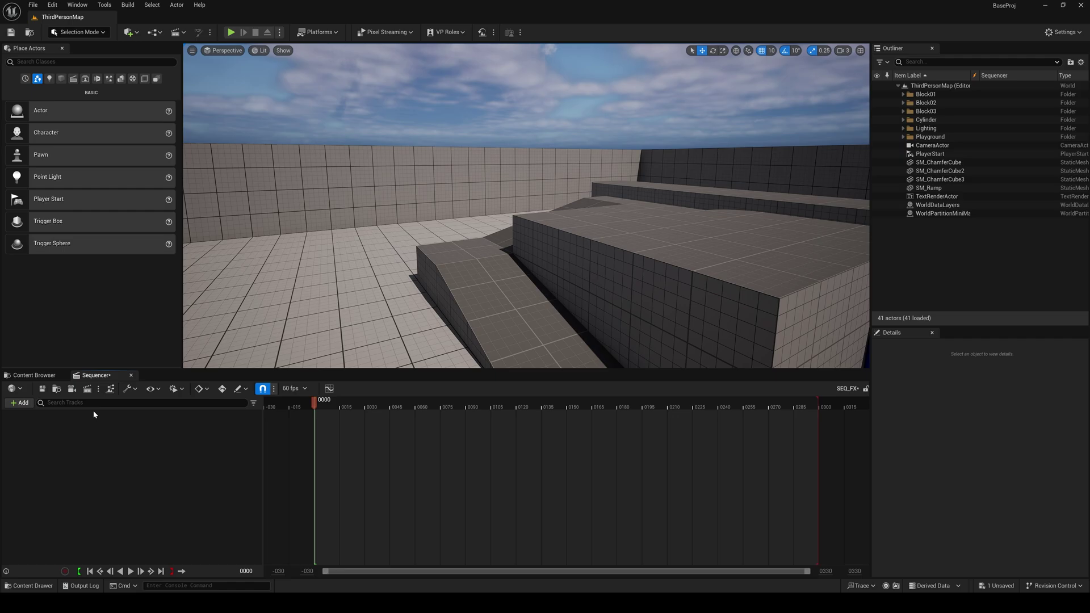
click(42, 388)
Place the NS_Fountain asset in the level on top of the large block, at location 1530, 1880, 200
click(57, 388)
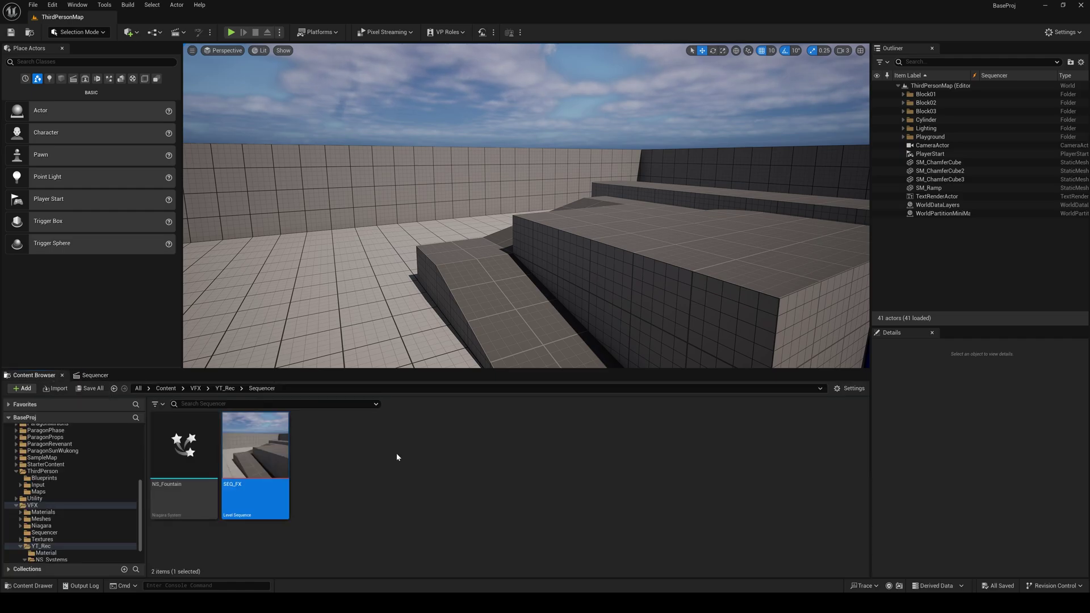
drag(204, 506, 647, 226)
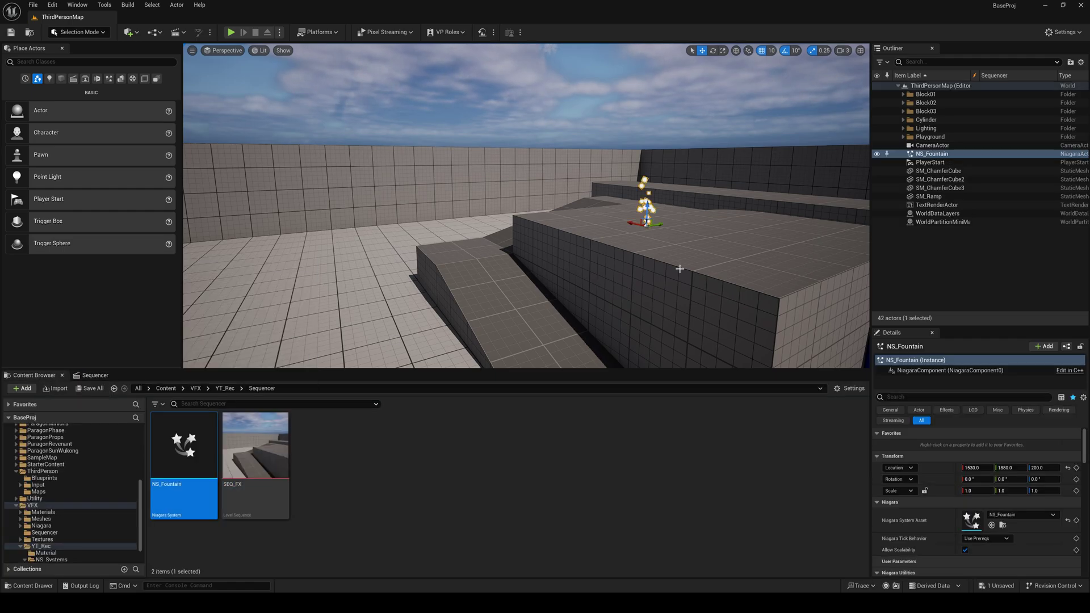
right_drag(648, 226, 670, 227)
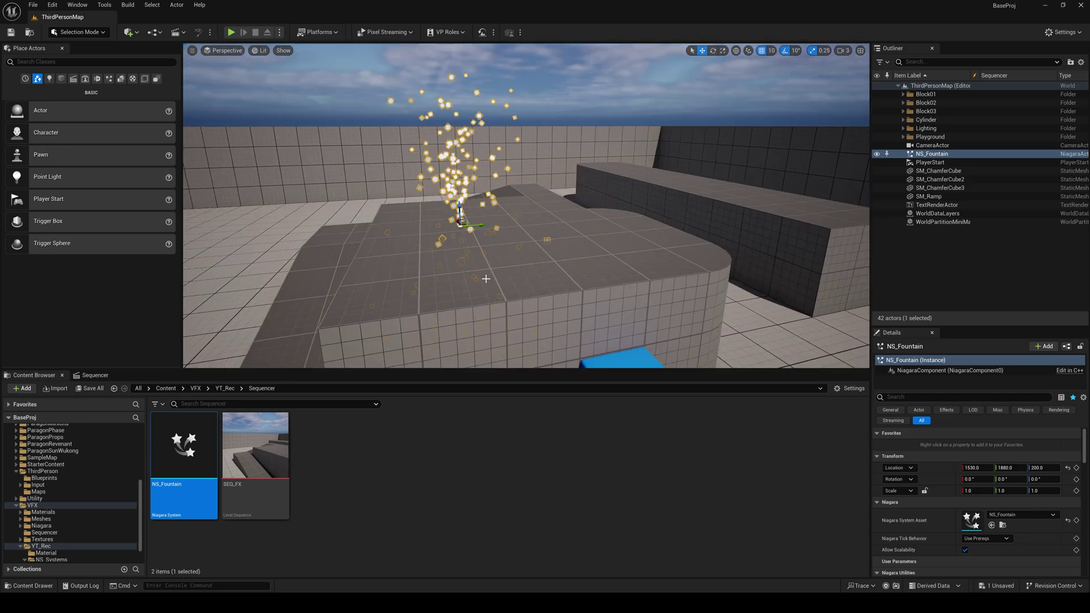
Add the level's NS_Fountain actor to the SEQ_FX sequence as an actor track
click(88, 376)
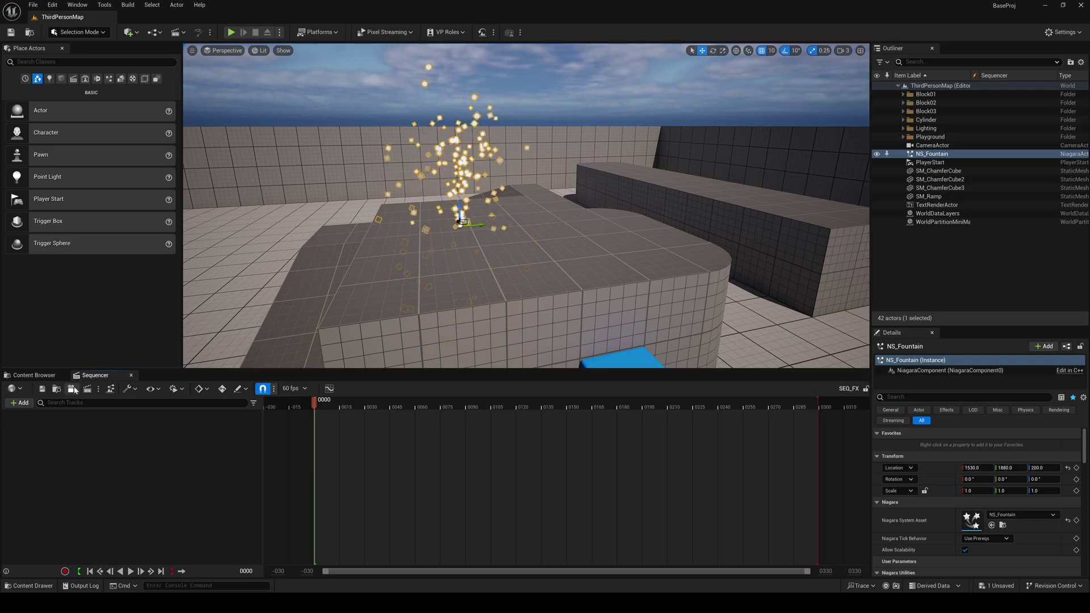
click(23, 403)
mouse_move(40, 427)
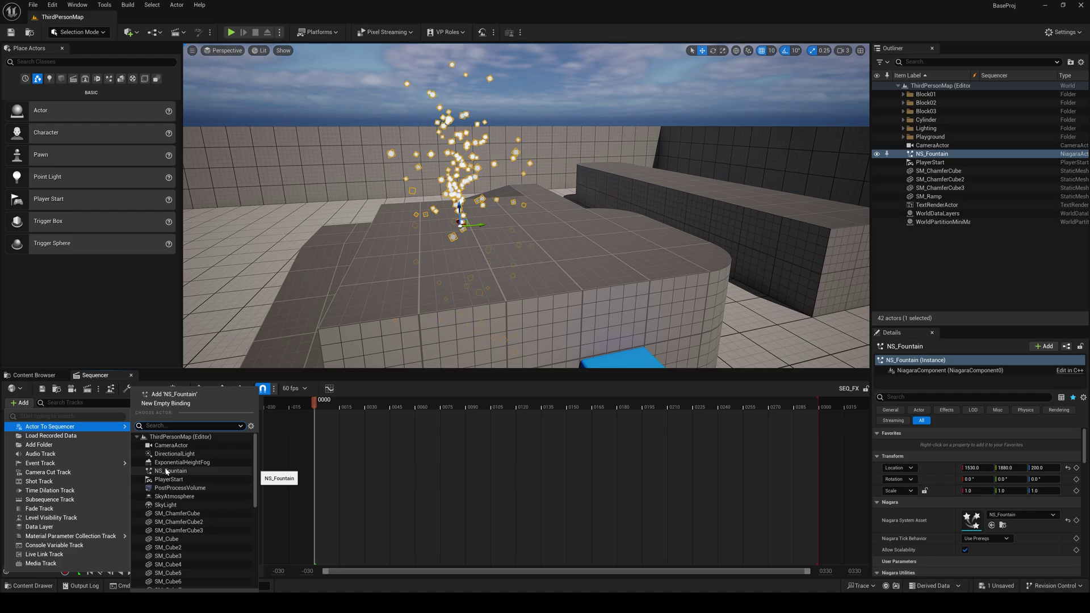
click(967, 159)
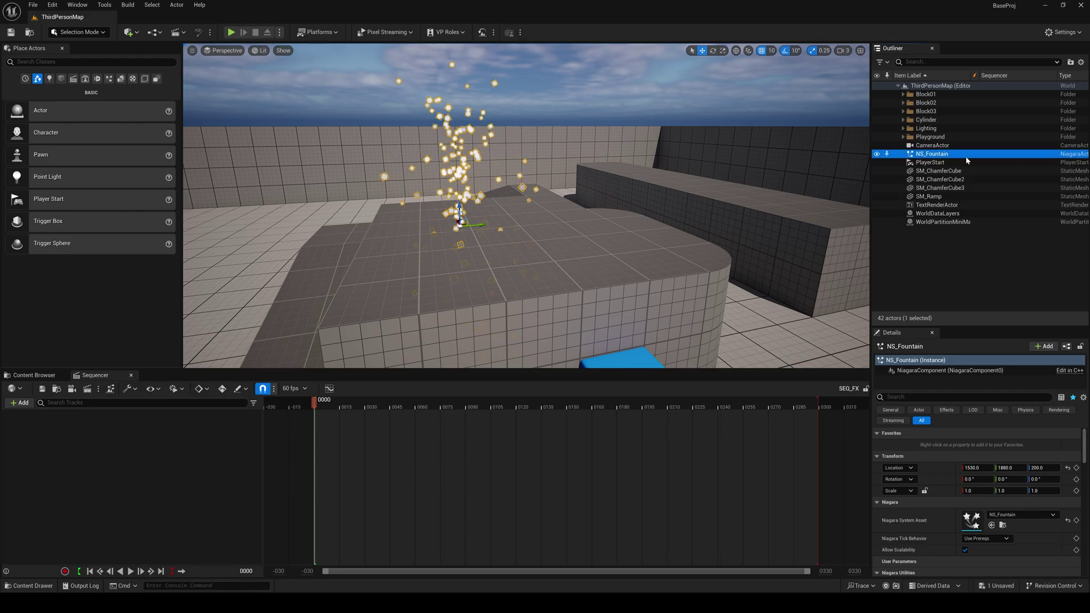
drag(933, 155, 47, 464)
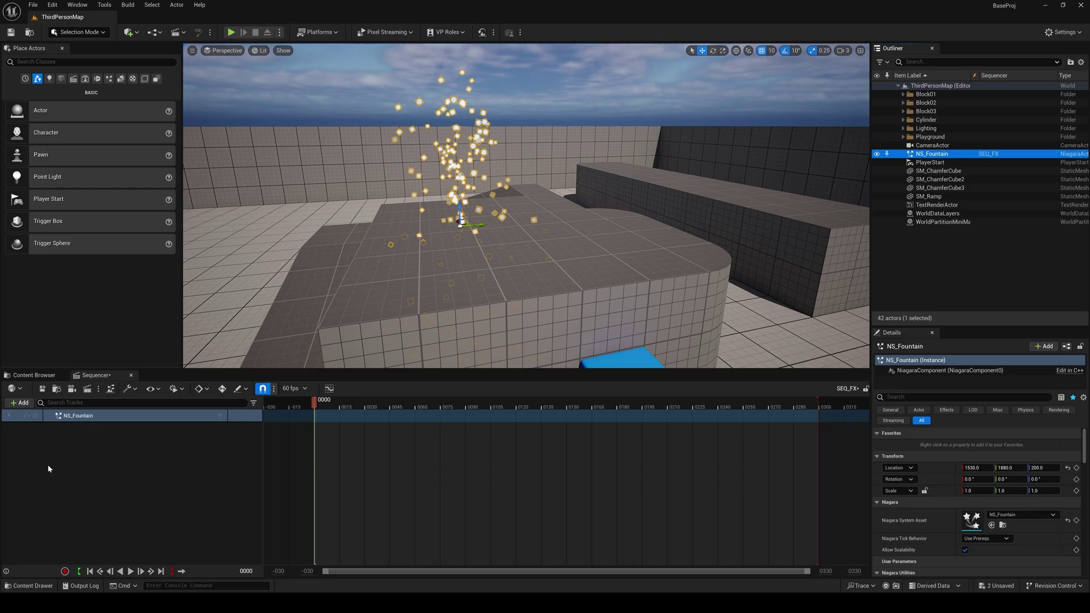
Move the playhead to frame 61 and add a NiagaraComponent0 track under NS_Fountain
drag(317, 403, 460, 397)
click(413, 402)
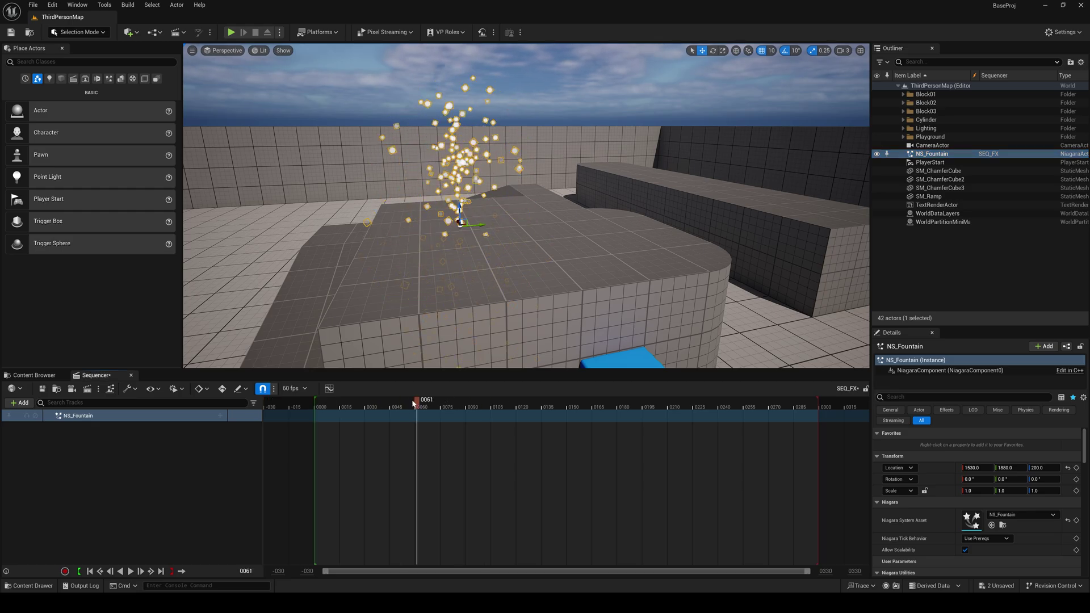
click(220, 416)
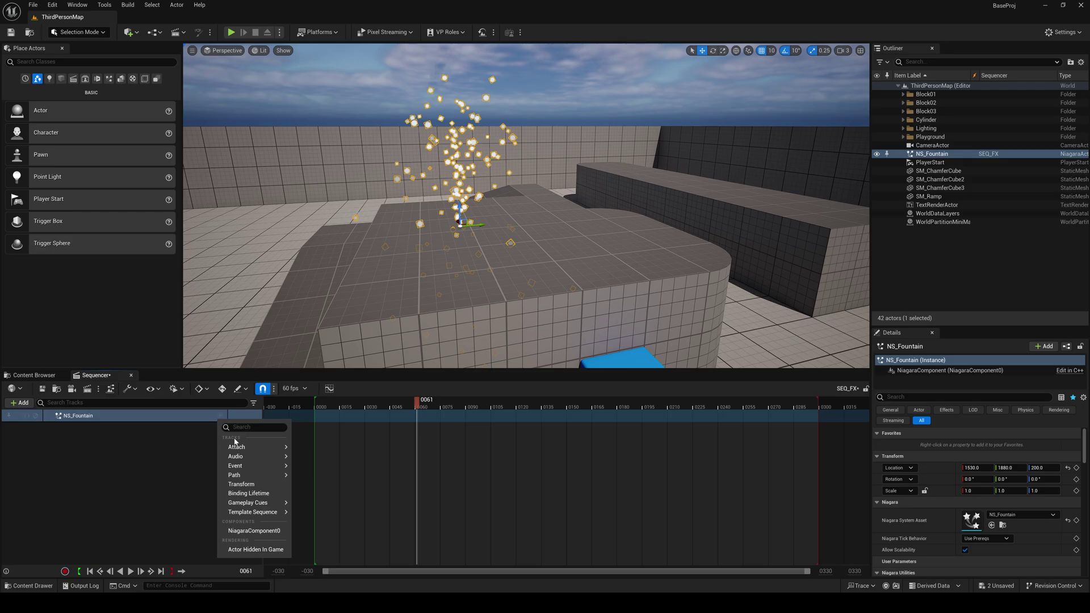
click(253, 530)
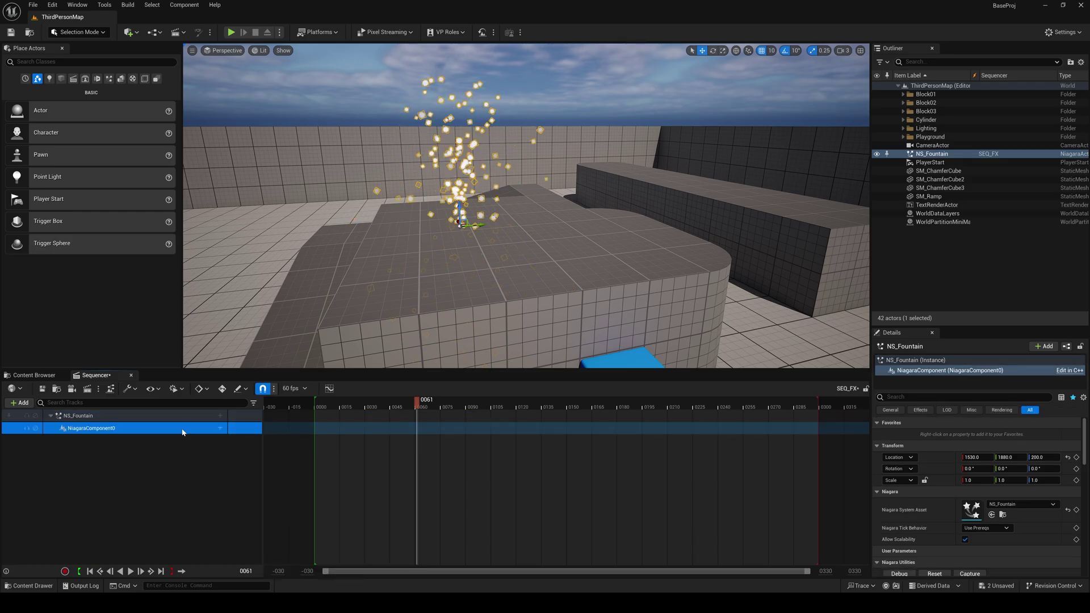
Add an FX System Toggle Track to NiagaraComponent0 and scrub the timeline back to frame 70
click(221, 429)
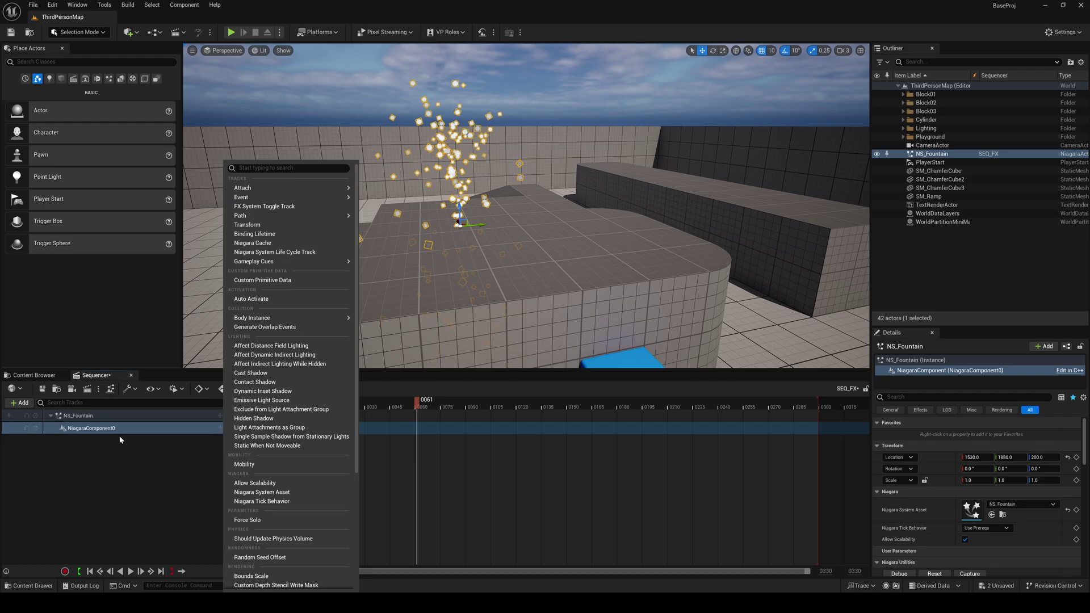
click(257, 207)
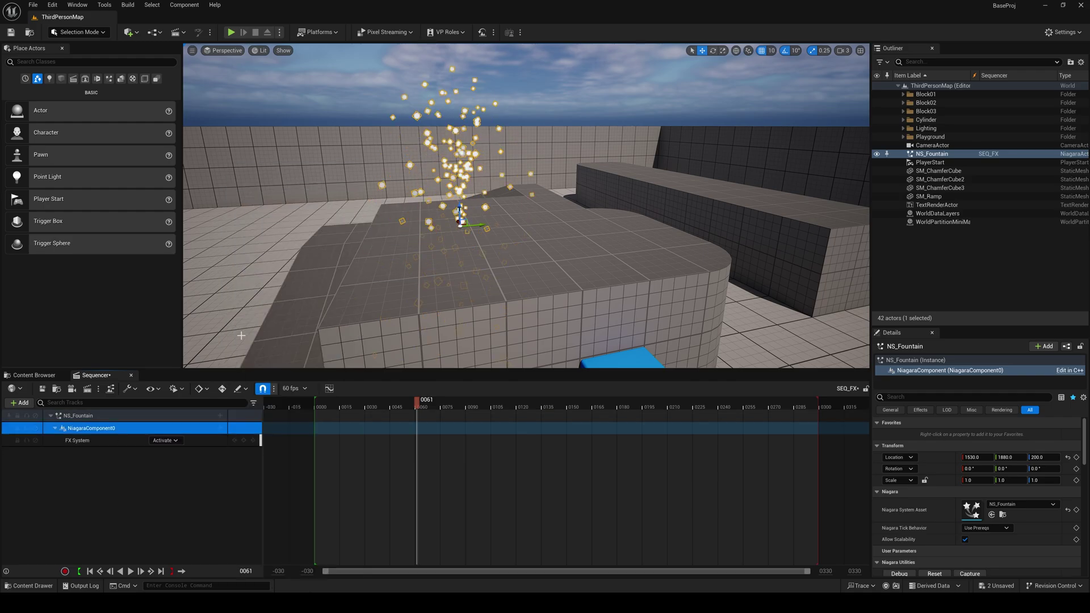
click(470, 401)
drag(469, 398, 347, 395)
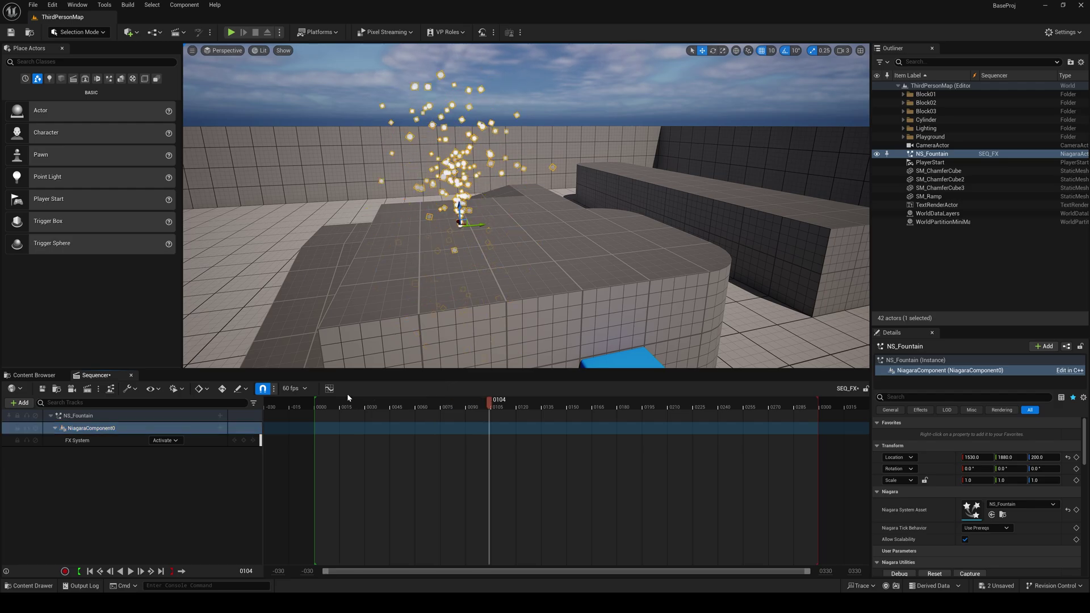
drag(489, 401, 431, 392)
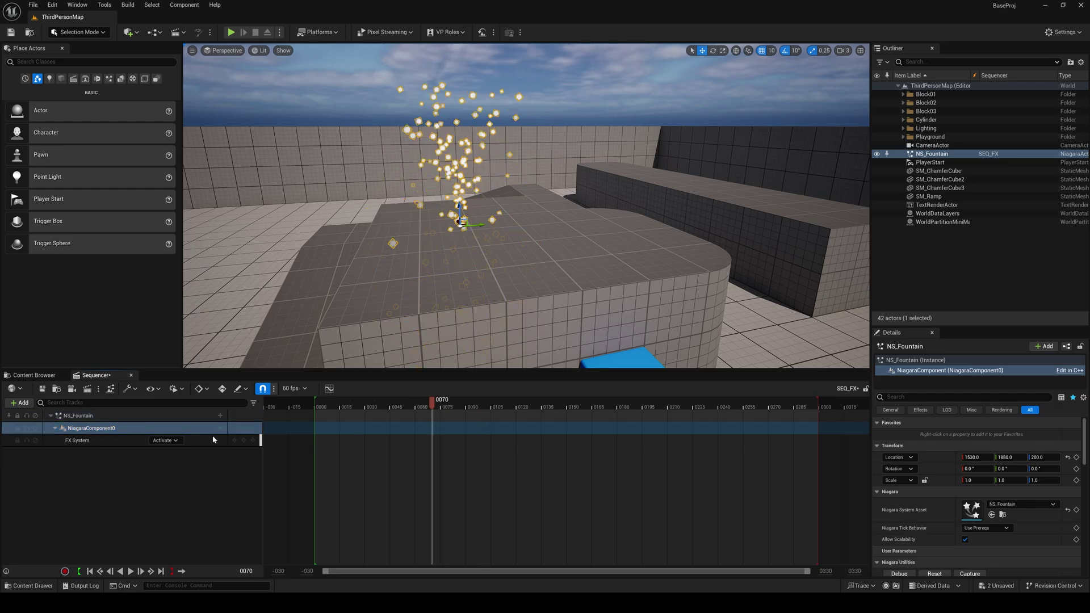
Key the FX System track to Deactivate at frame 6
click(165, 441)
click(166, 461)
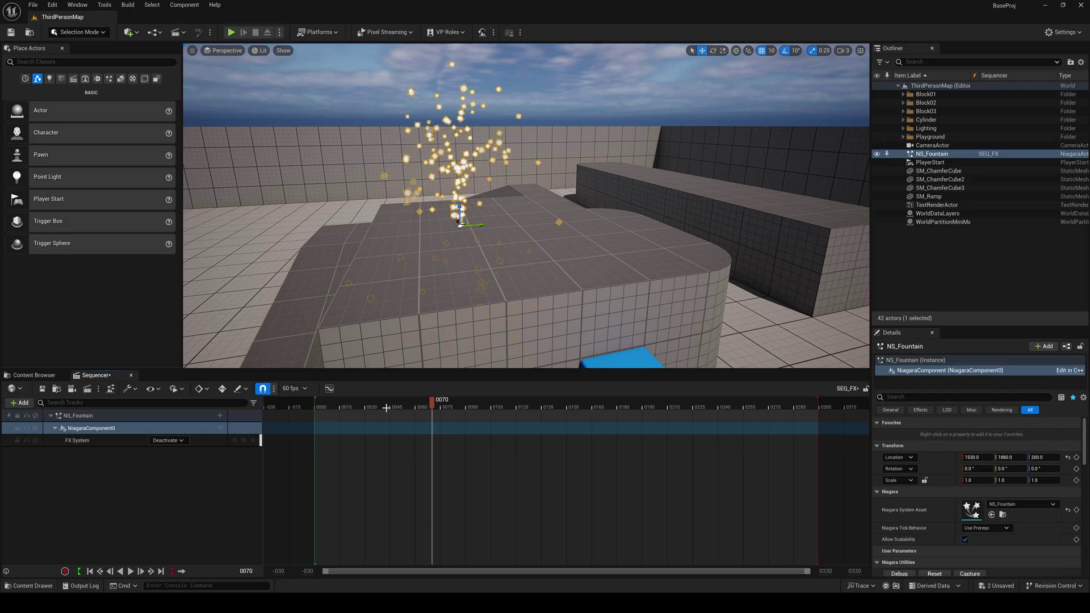
click(325, 407)
click(243, 441)
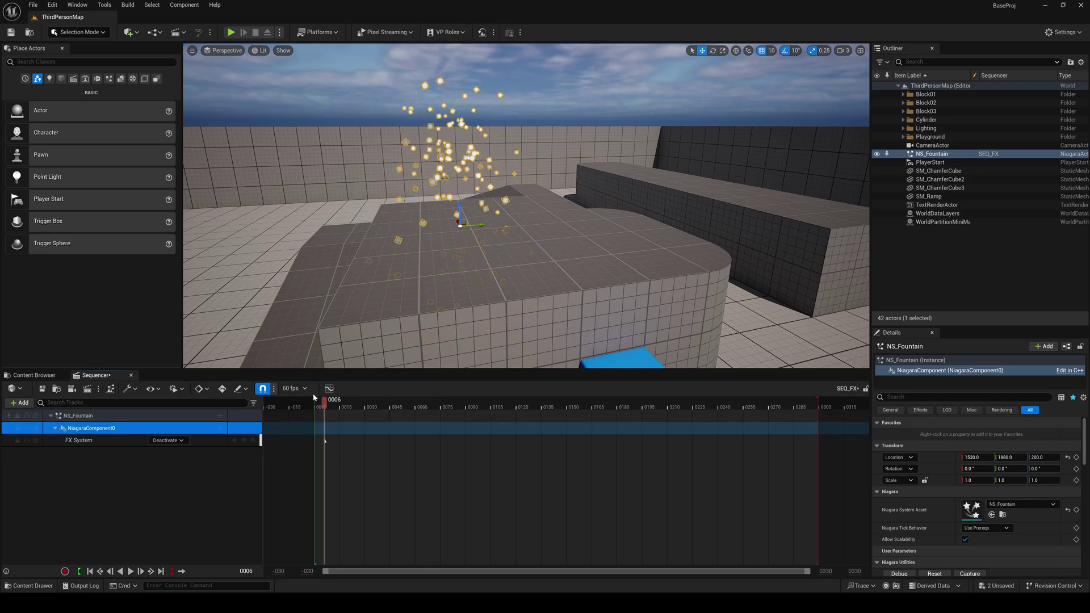
Key the FX System track to Activate at frame 12 and play the sequence from frame 0
click(342, 407)
drag(341, 407, 334, 407)
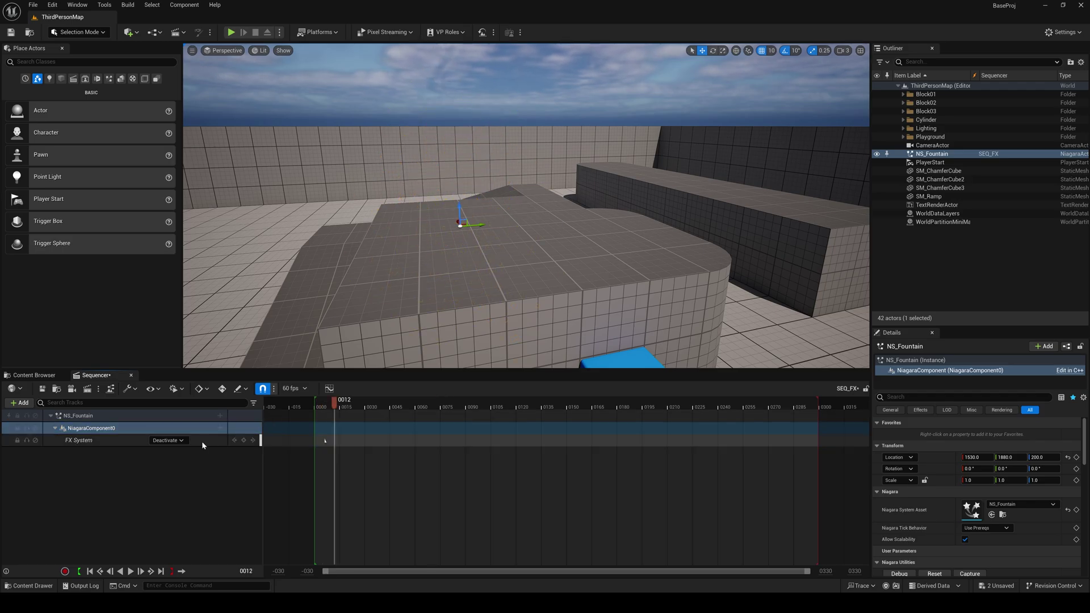
click(177, 441)
click(170, 452)
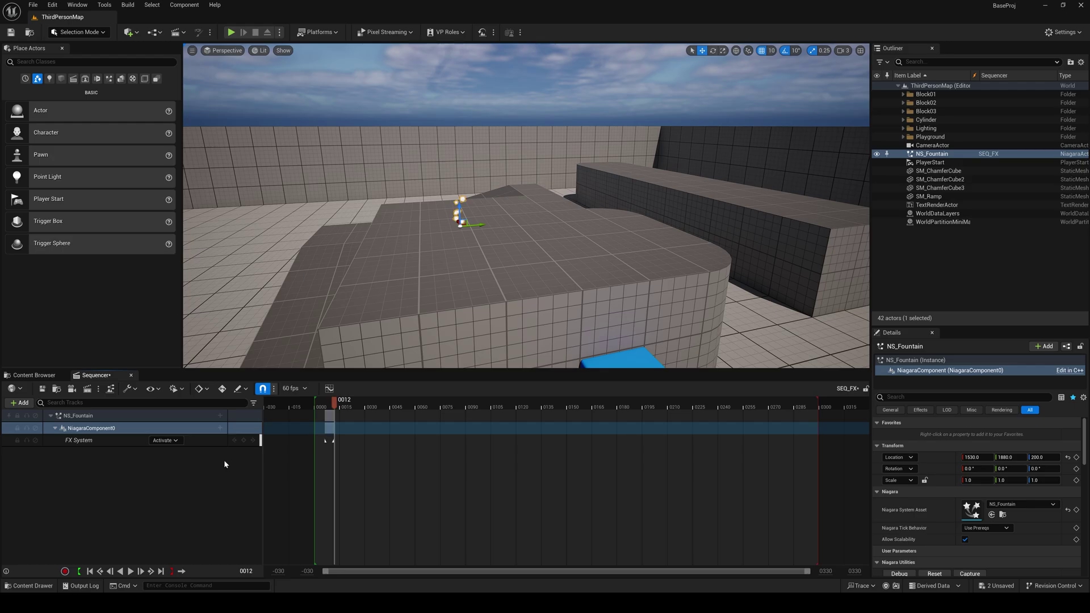
click(322, 408)
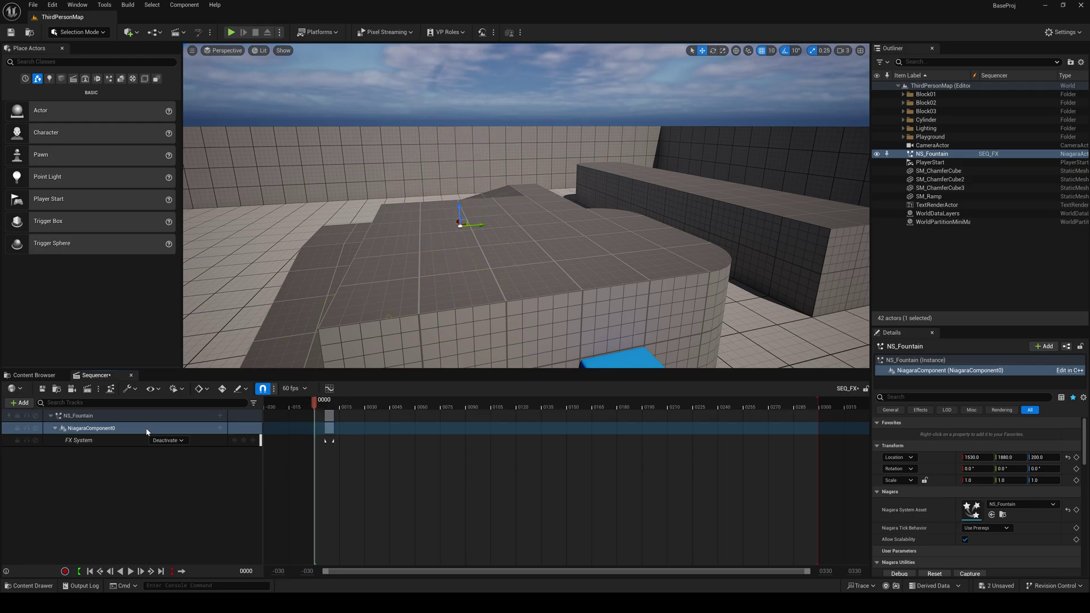
click(131, 571)
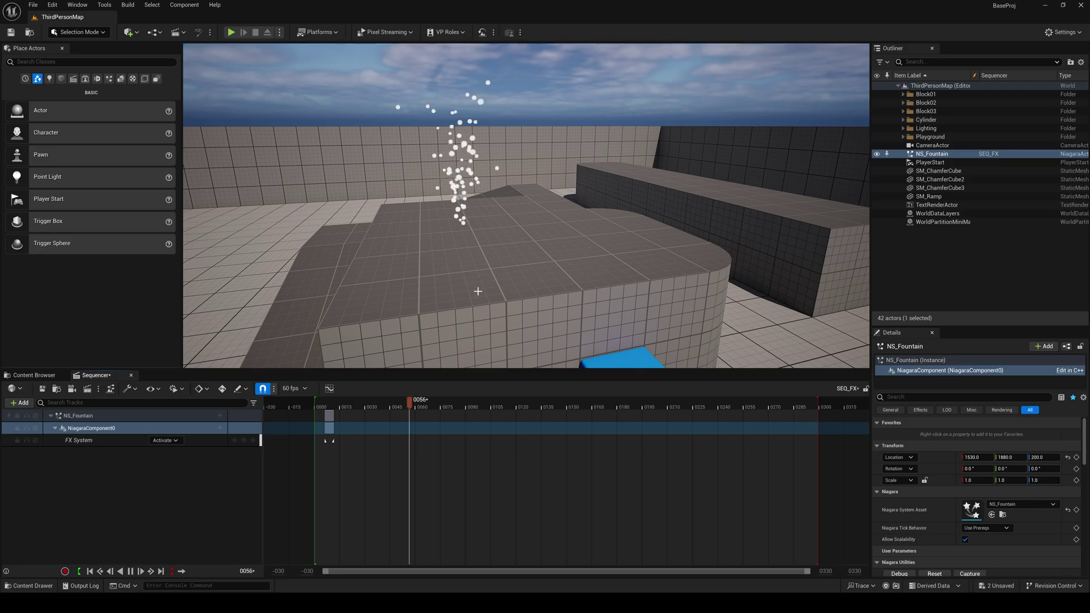
Move the FX System track's Activate key to about frame 77 and replay the sequence from its beginning
click(319, 405)
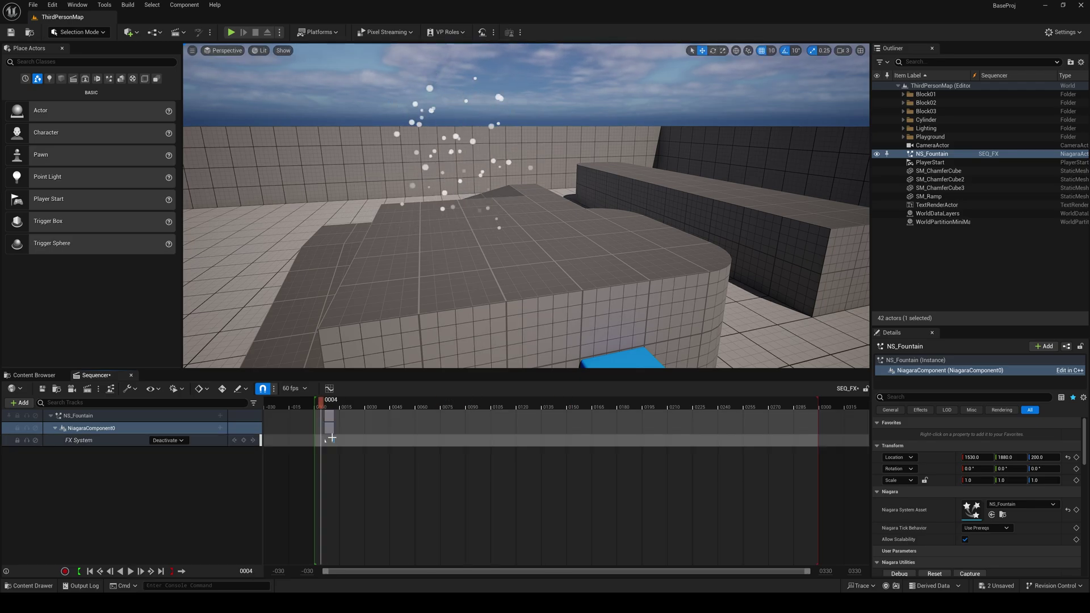
drag(332, 437, 444, 436)
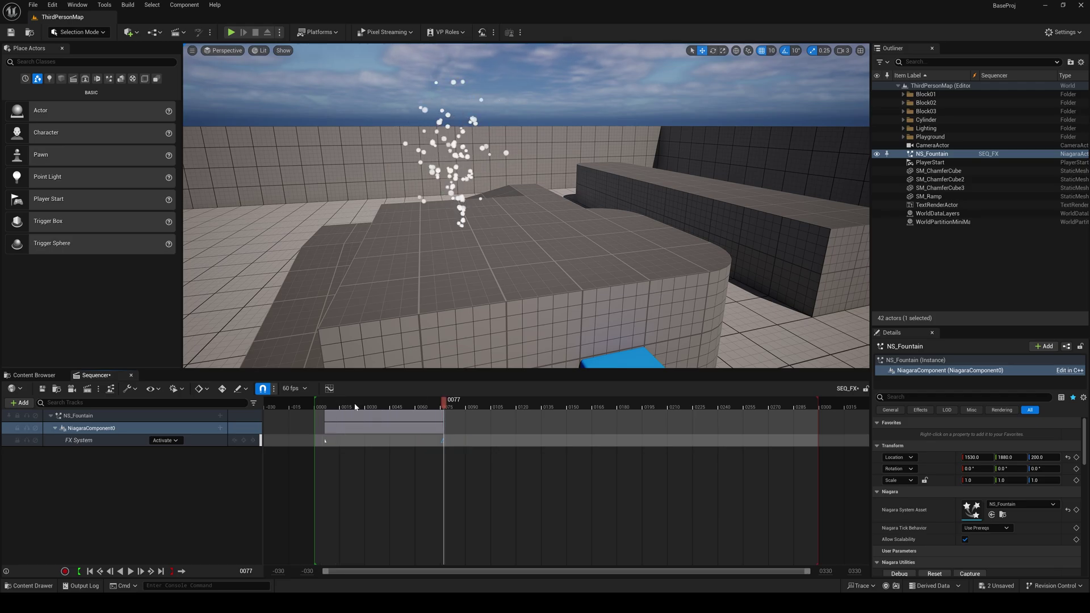
click(312, 407)
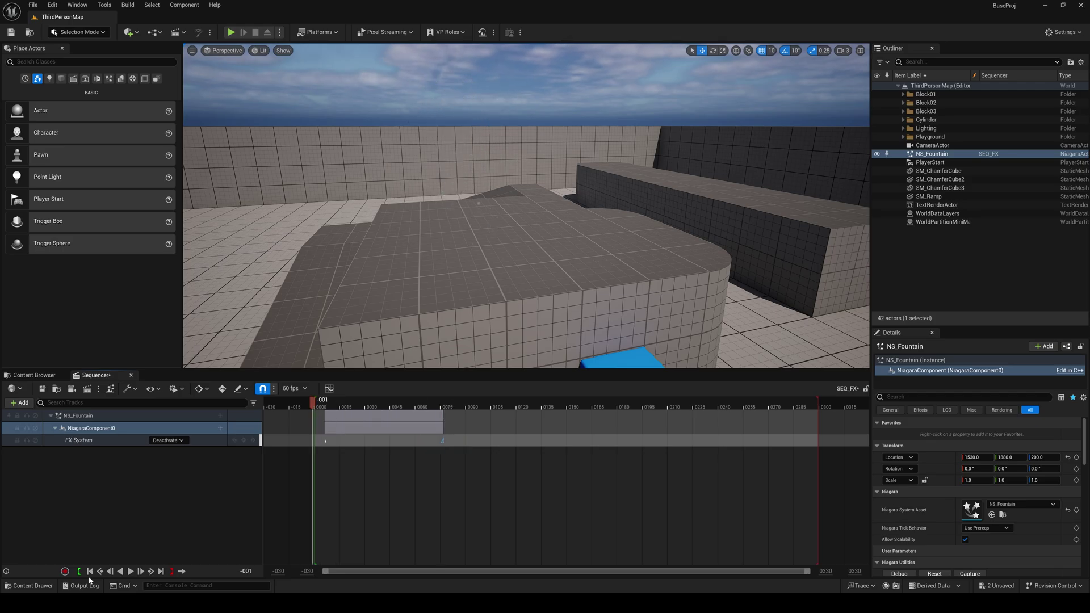
click(130, 571)
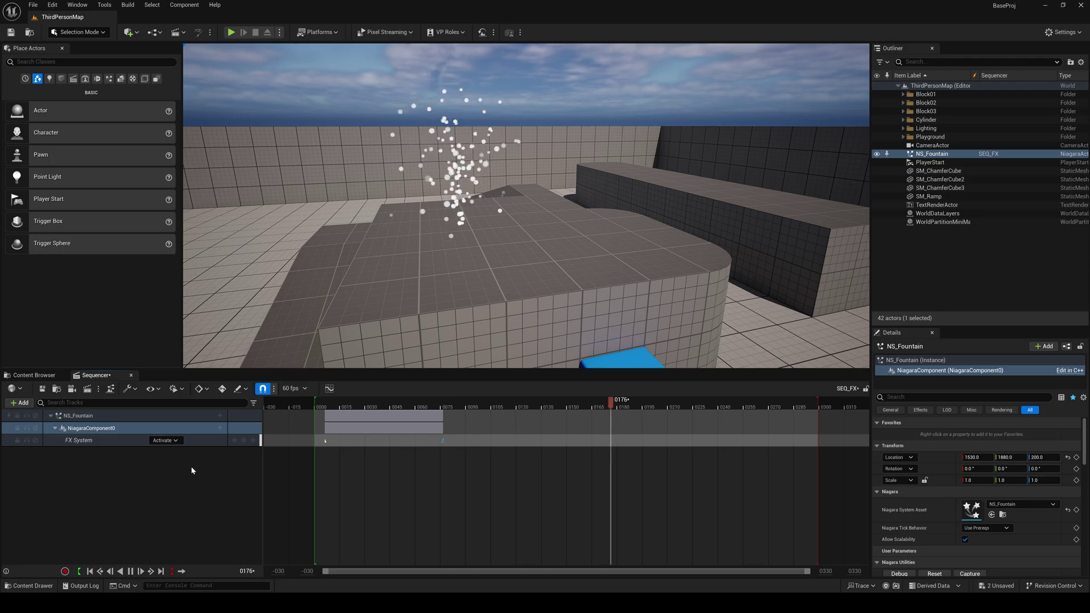
Delete the FX System track and add a Niagara System Life Cycle Track to NiagaraComponent0
click(98, 440)
key(Delete)
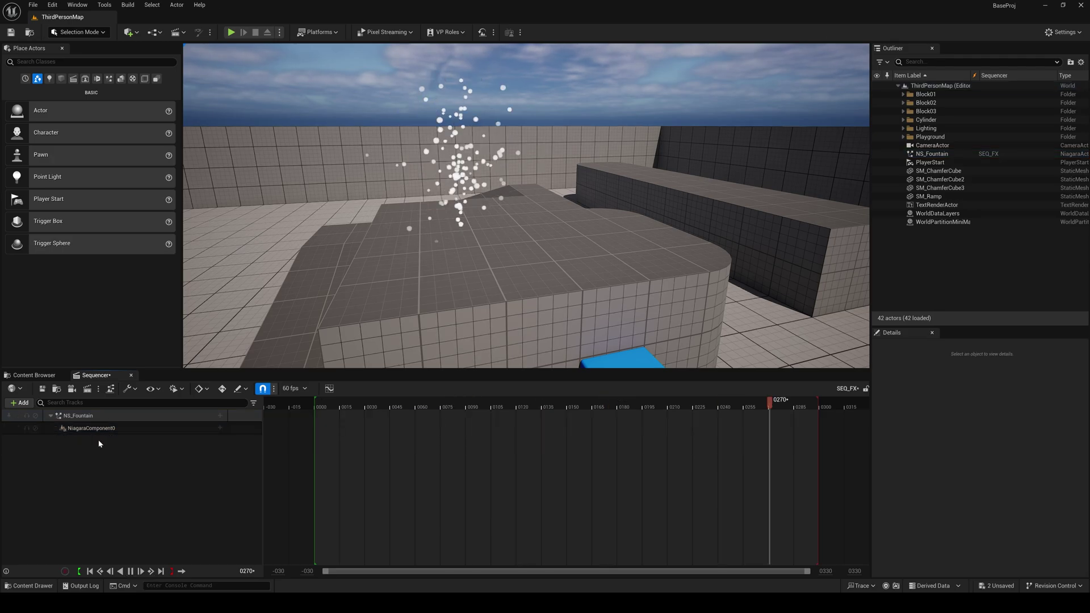
click(120, 427)
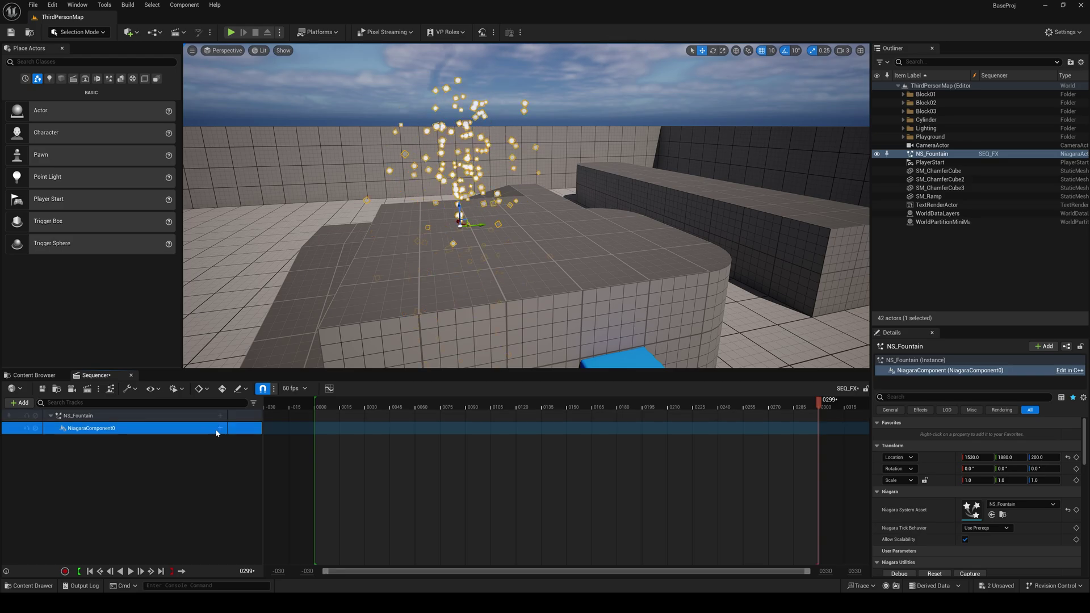
click(221, 427)
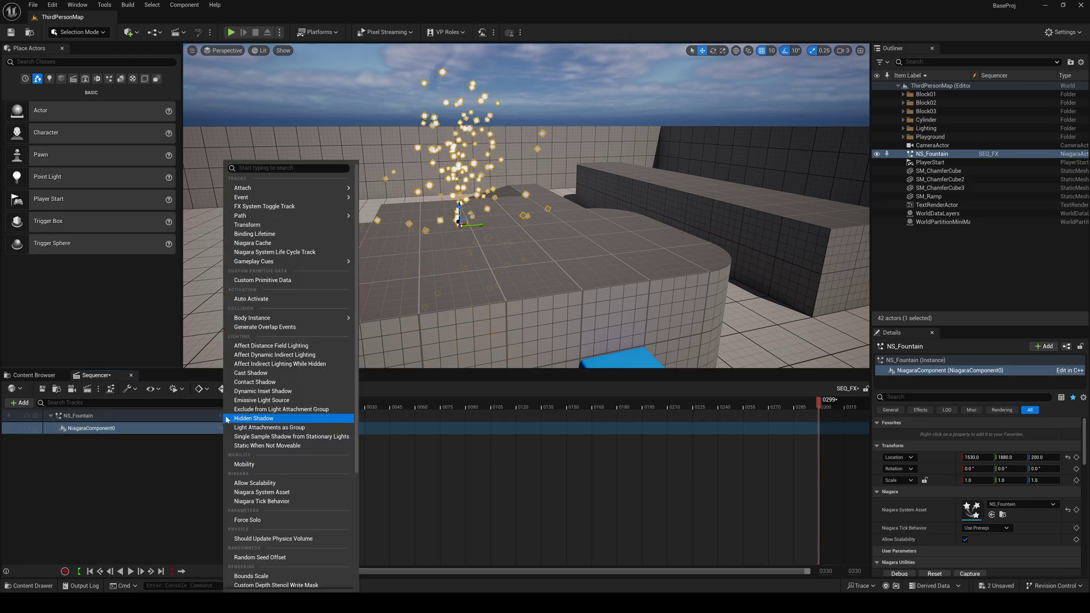
click(280, 252)
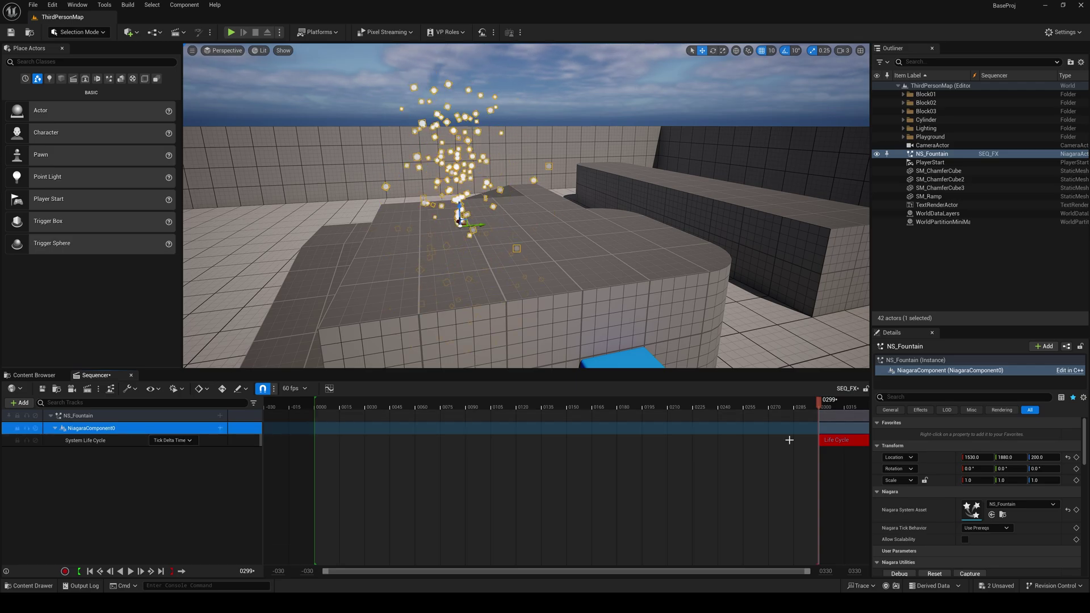
Move the Life Cycle section so it starts at about frame 25, and scrub the playhead to frame 21 before it
drag(830, 441, 316, 443)
drag(818, 404, 381, 438)
mouse_move(332, 401)
mouse_down()
mouse_move(419, 411)
mouse_move(350, 410)
mouse_up()
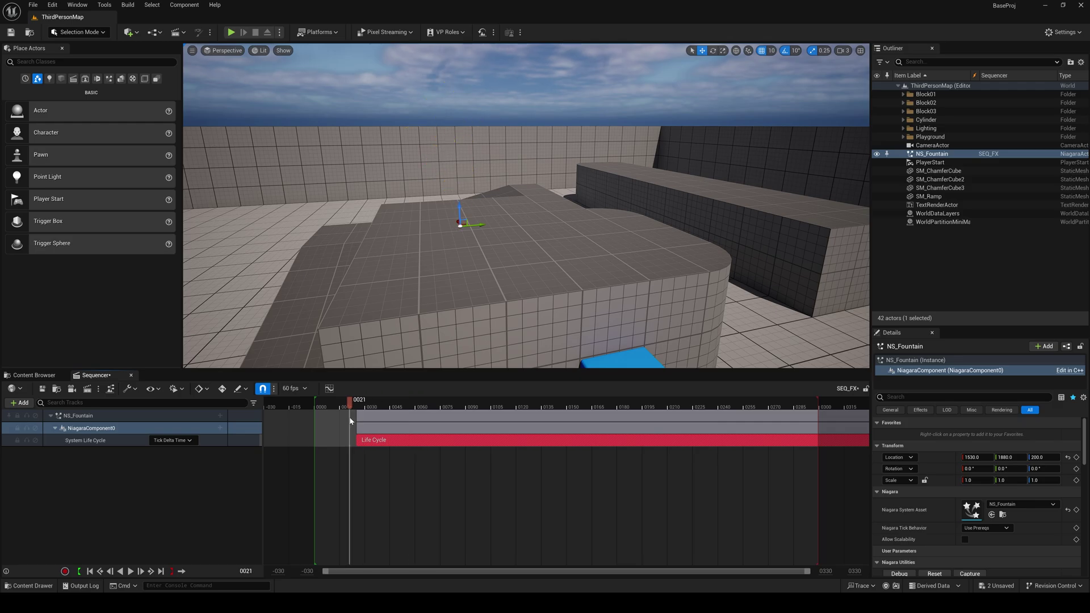
Set the System Life Cycle track to Desired Age and preview the fountain by playing and scrubbing the sequence to frame 138
click(178, 442)
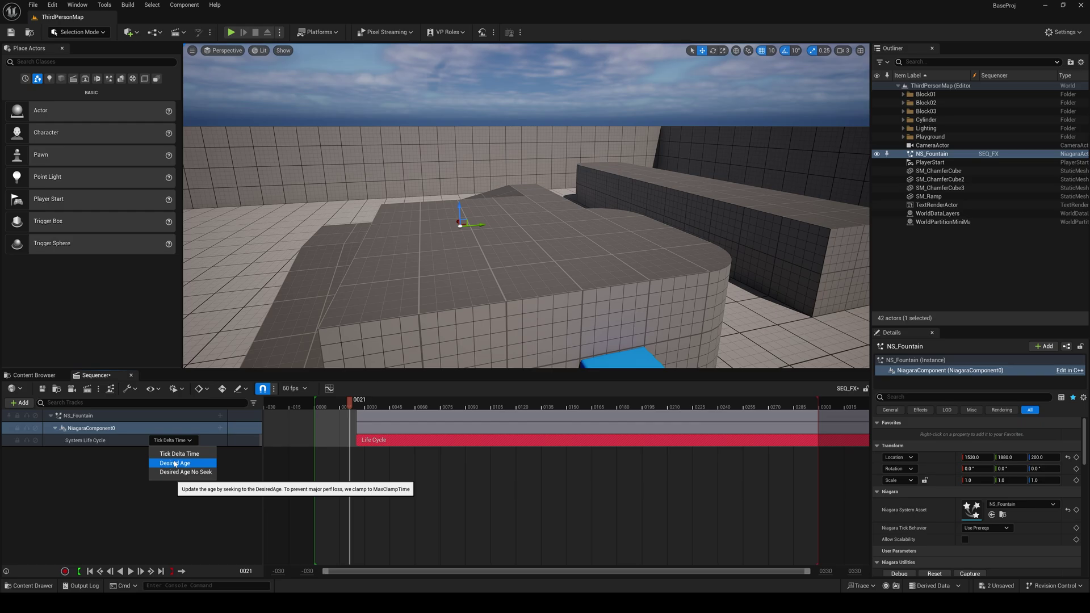
click(175, 464)
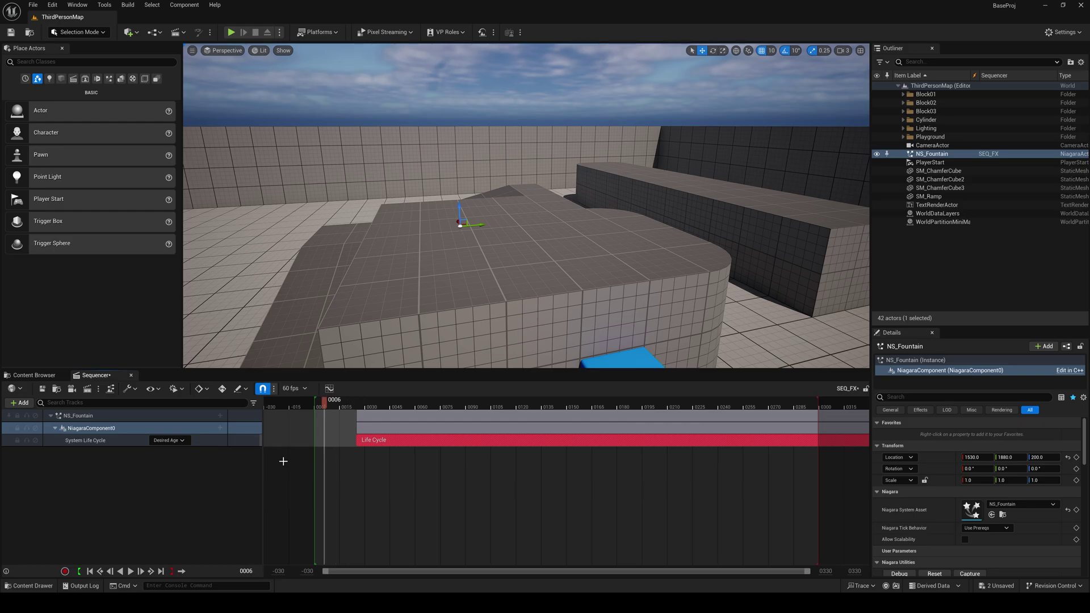
click(131, 572)
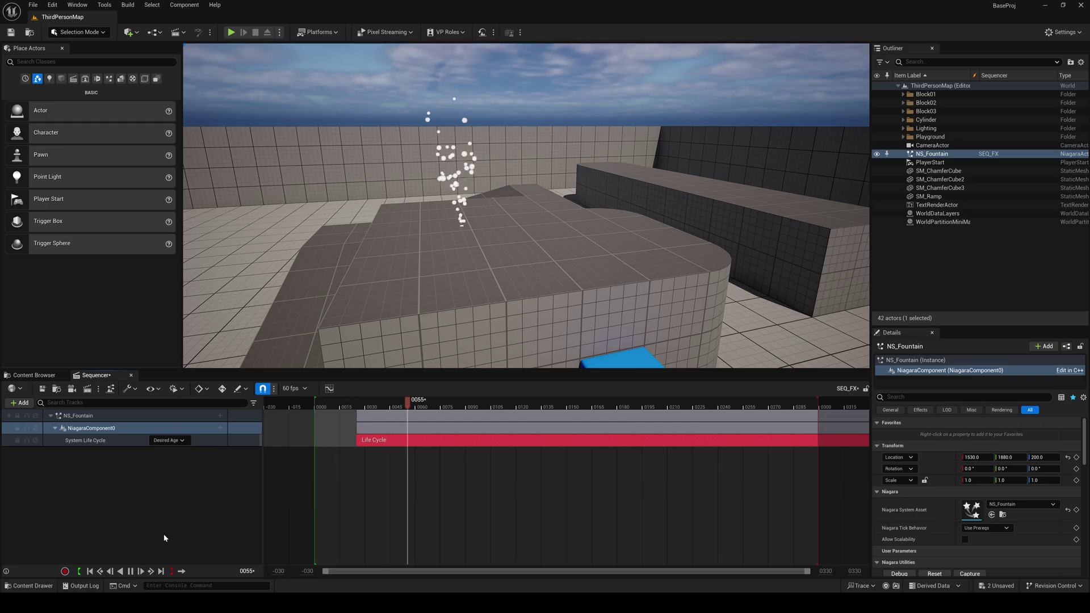
click(363, 404)
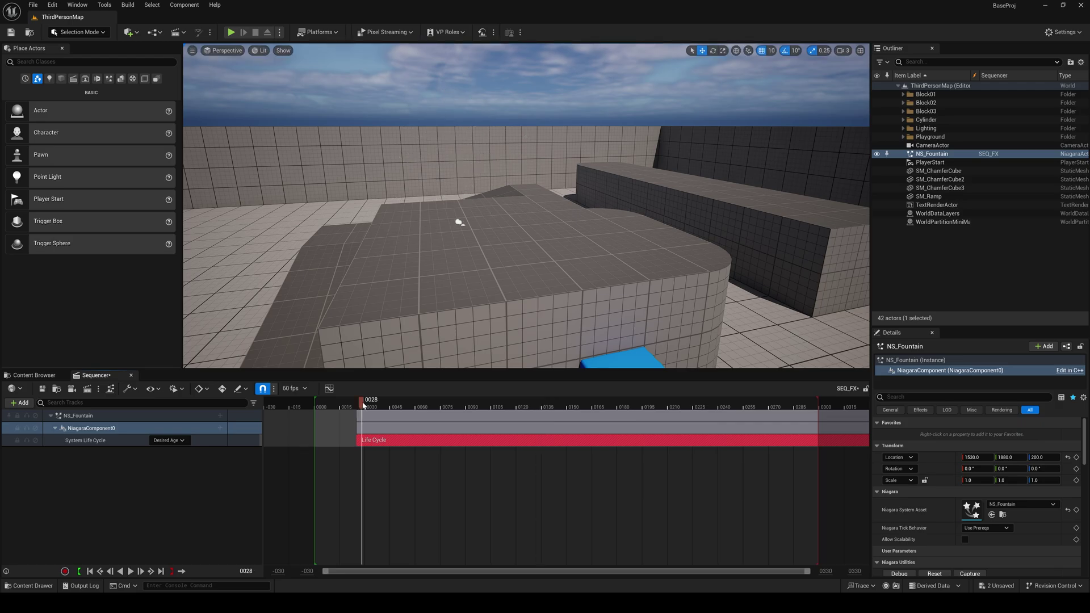
mouse_move(363, 405)
mouse_down()
mouse_move(548, 404)
mouse_move(360, 400)
mouse_move(516, 392)
mouse_move(368, 389)
mouse_move(484, 385)
mouse_up()
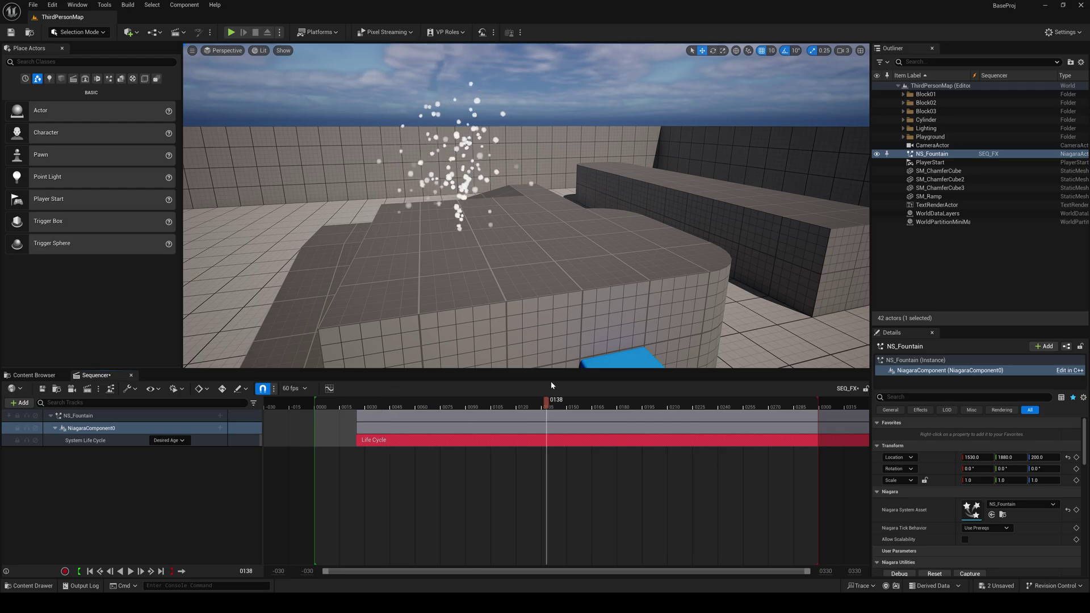